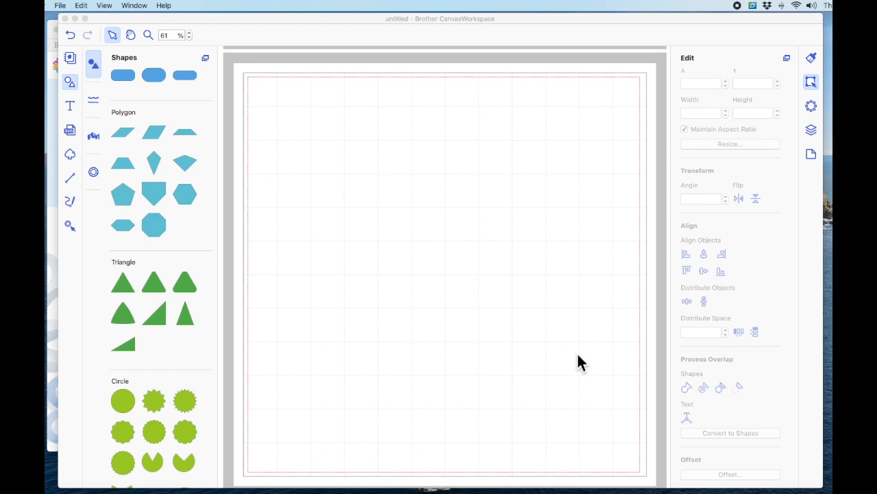
Step: Switch to Safari to show the CanvasWorkspace download and login page, and close its window
{"action": "left_click", "coordinate": [53, 288]}
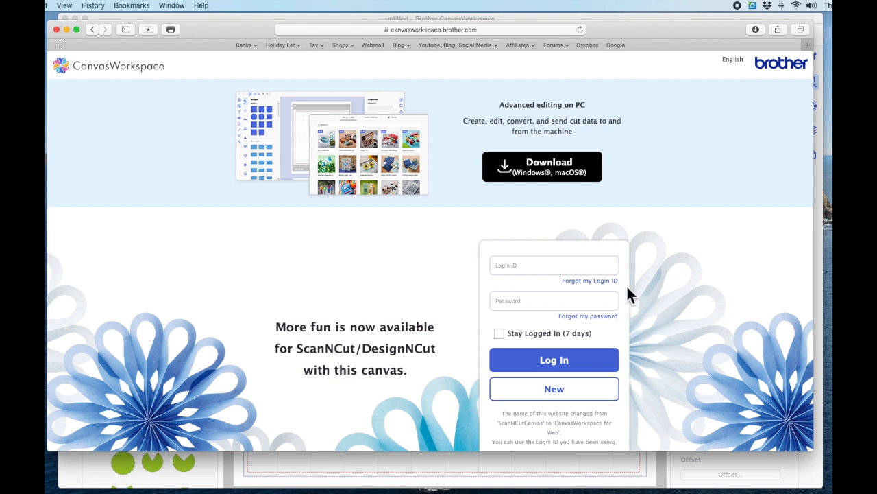
{"action": "left_click", "coordinate": [57, 30]}
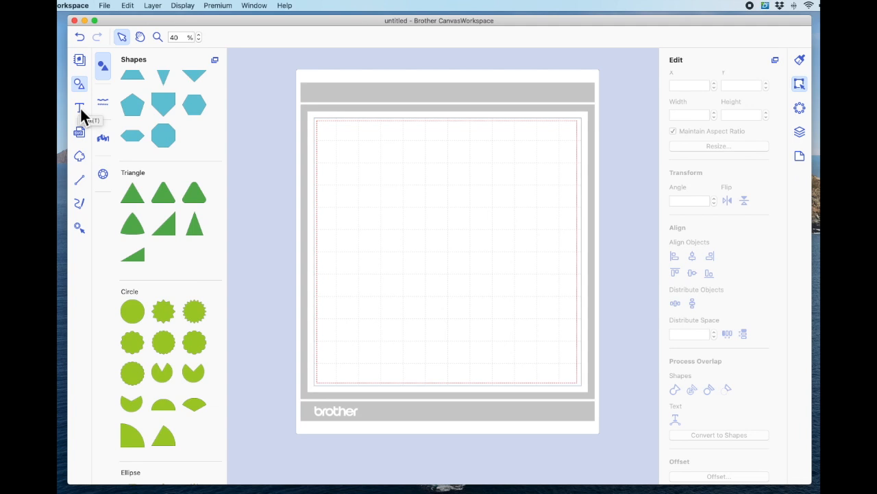
Step: Add the text HAPPY BIRTHDAY in the upper part of the mat
{"action": "left_click", "coordinate": [81, 107]}
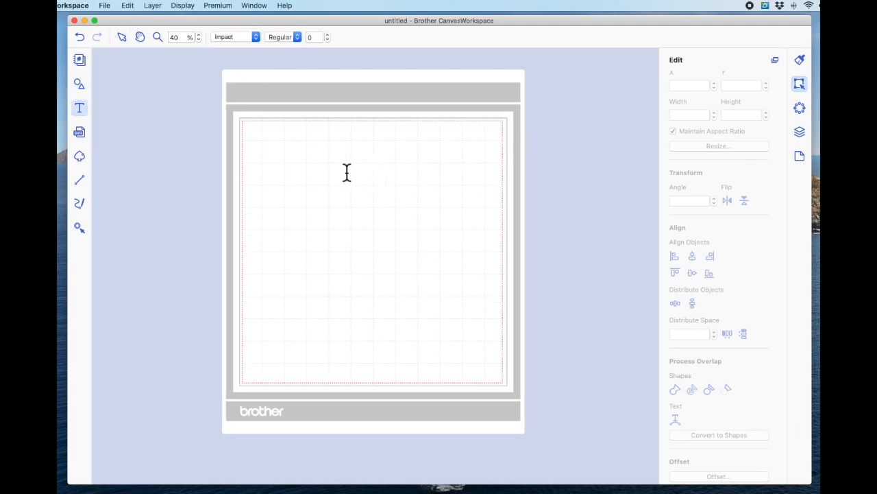
{"action": "left_click", "coordinate": [339, 169]}
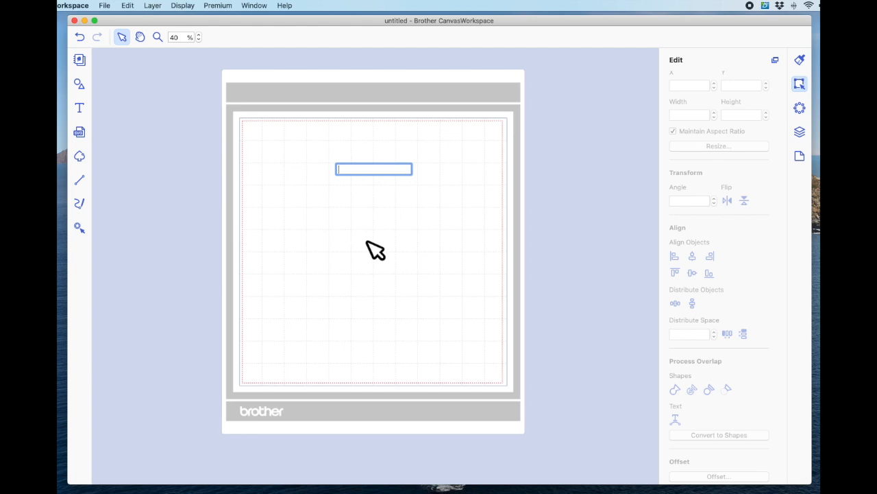
{"action": "type", "text": "HAPPY BIRTHDAY"}
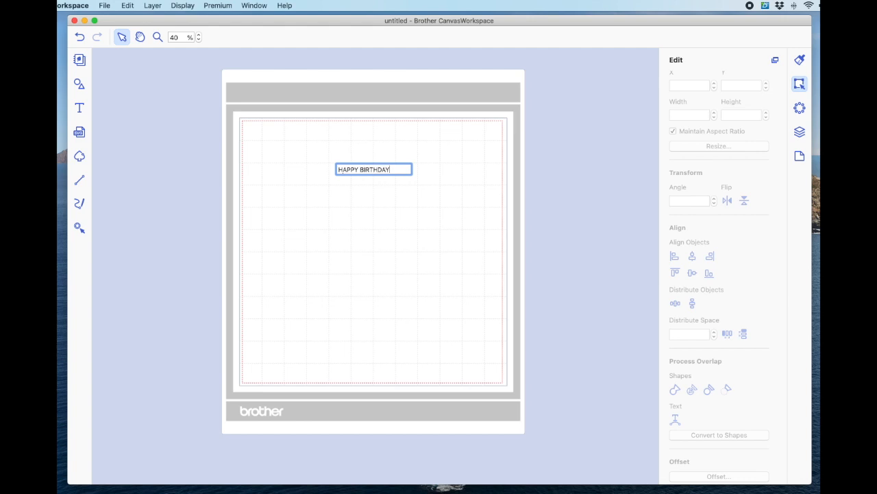
{"action": "key", "text": "Return"}
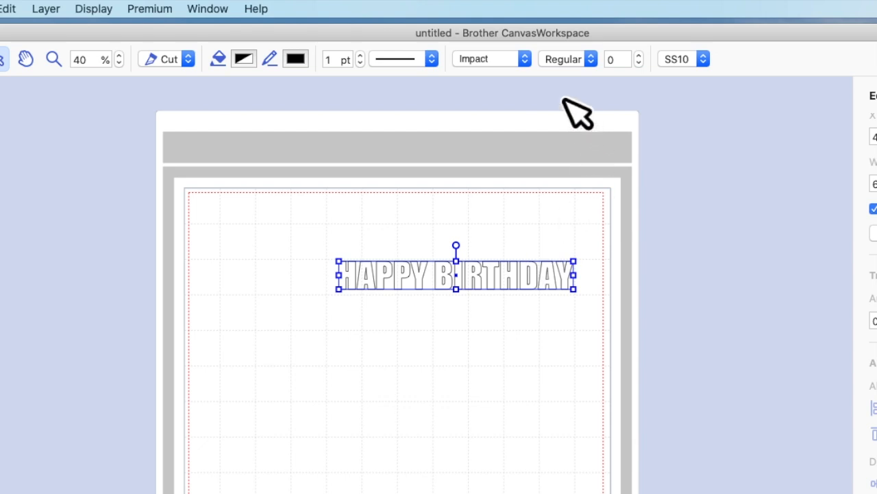
Step: Browse the fonts available for the HAPPY BIRTHDAY text without choosing a different one
{"action": "left_click", "coordinate": [534, 77]}
{"action": "scroll", "coordinate": [539, 137], "scroll_direction": "down", "scroll_amount": 10}
{"action": "scroll", "coordinate": [535, 133], "scroll_direction": "down", "scroll_amount": 15}
{"action": "scroll", "coordinate": [535, 132], "scroll_direction": "up", "scroll_amount": 20}
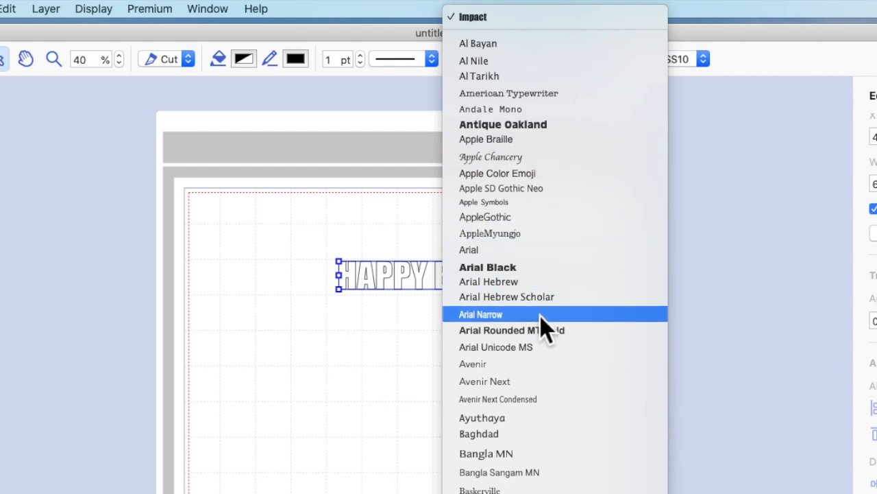
{"action": "scroll", "coordinate": [542, 317], "scroll_direction": "down", "scroll_amount": 5}
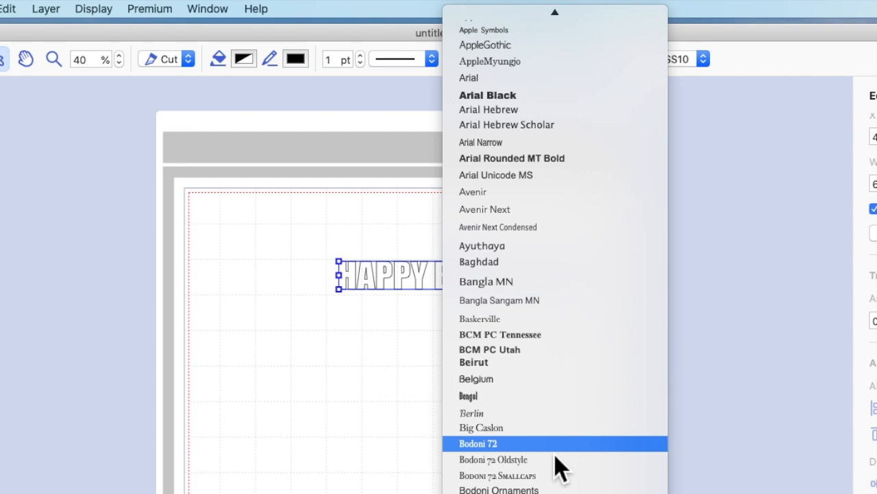
{"action": "left_click", "coordinate": [701, 263]}
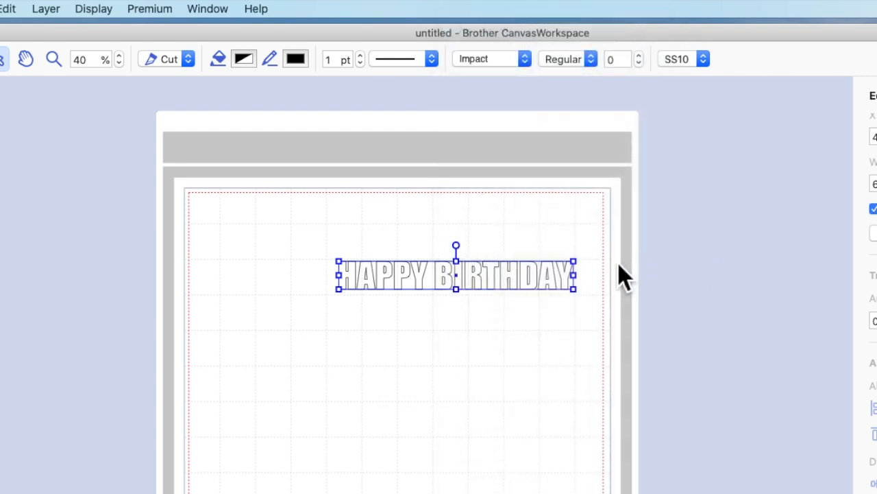
Step: Move the HAPPY BIRTHDAY text to the mat's upper-right corner
{"action": "scroll", "coordinate": [623, 268], "scroll_direction": "left", "scroll_amount": 1}
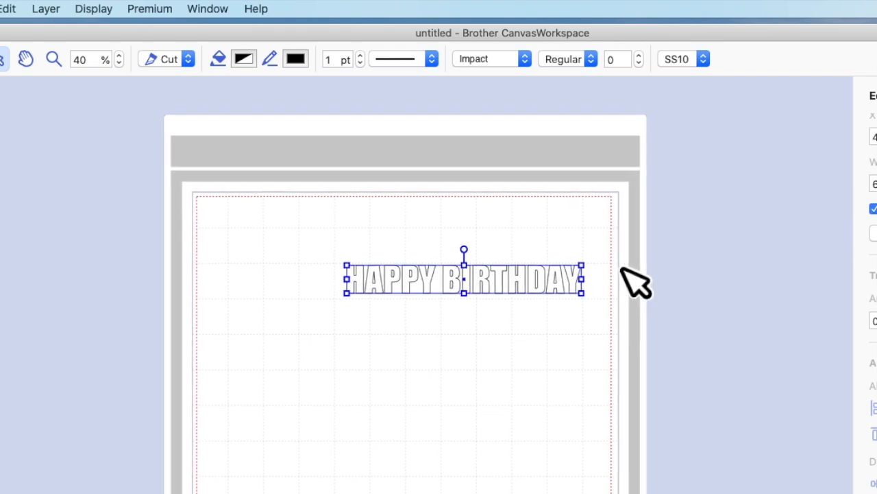
{"action": "left_click_drag", "start_coordinate": [551, 290], "coordinate": [578, 230]}
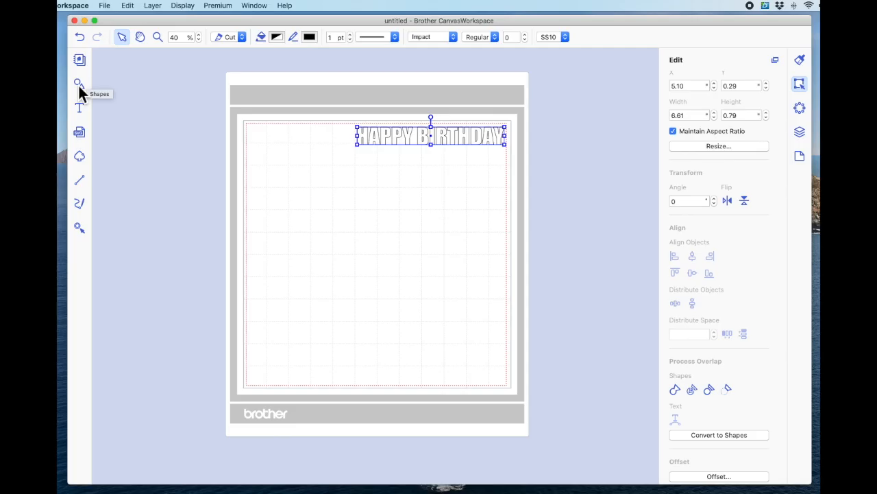
Step: Add a plain circle to the mat and set its width to 5 inches, keeping the aspect ratio
{"action": "left_click", "coordinate": [79, 84]}
{"action": "scroll", "coordinate": [169, 293], "scroll_direction": "down", "scroll_amount": 5}
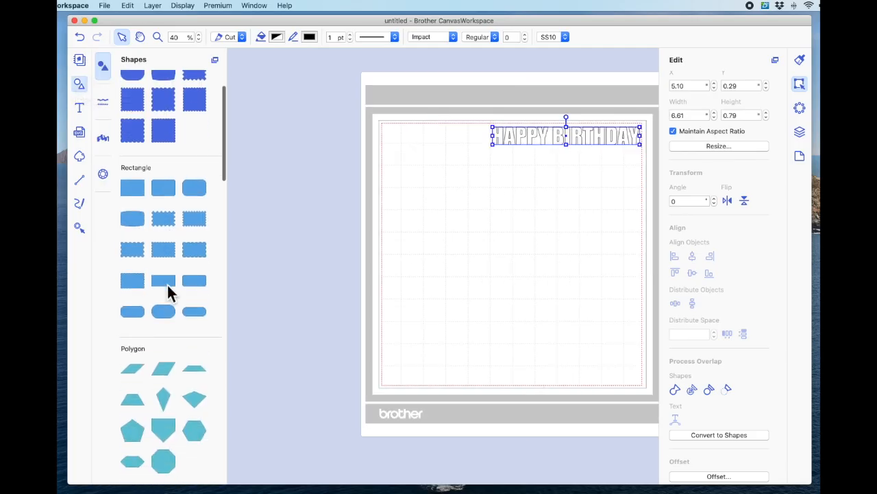
{"action": "scroll", "coordinate": [168, 292], "scroll_direction": "down", "scroll_amount": 3}
{"action": "left_click_drag", "start_coordinate": [141, 404], "coordinate": [500, 276]}
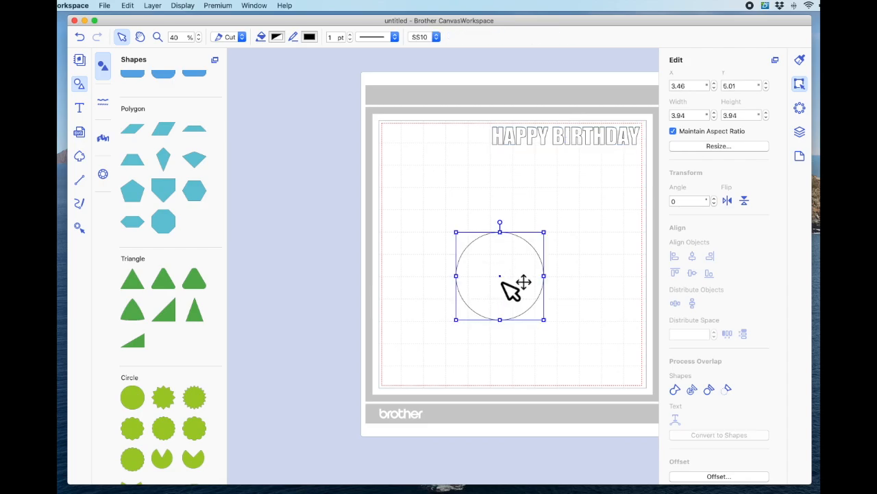
{"action": "double_click", "coordinate": [695, 115]}
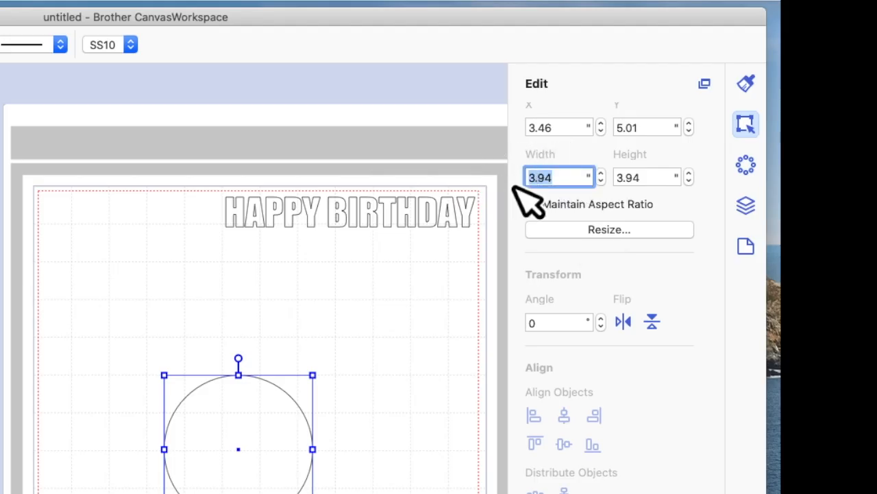
{"action": "type", "text": "5"}
{"action": "key", "text": "Return"}
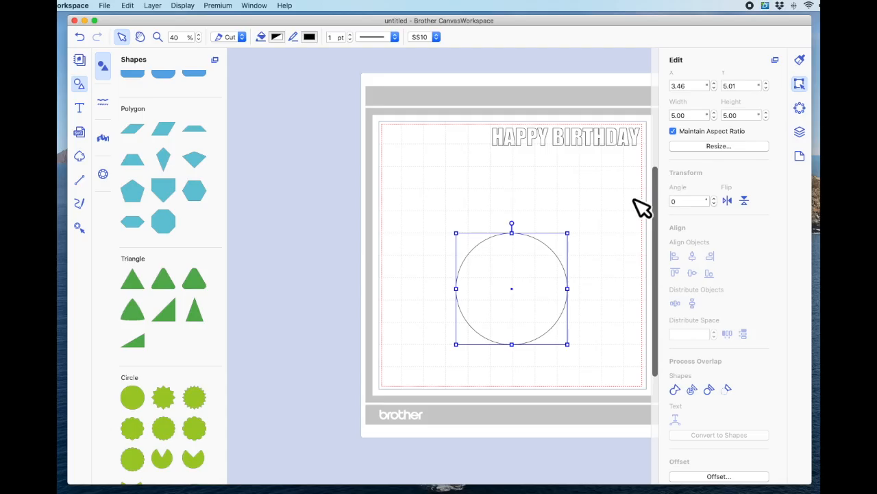
{"action": "left_click", "coordinate": [421, 366]}
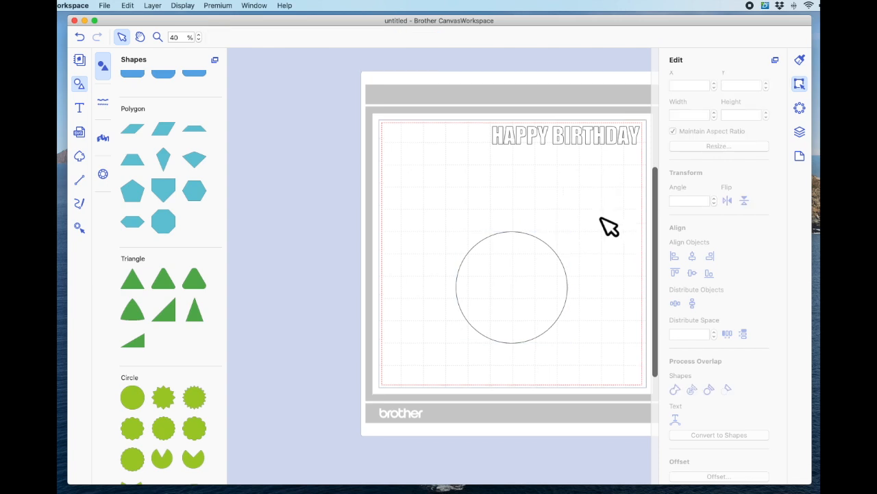
Step: Move the circle towards the middle of the mat and place the HAPPY BIRTHDAY text just above it
{"action": "left_click_drag", "start_coordinate": [532, 282], "coordinate": [532, 219]}
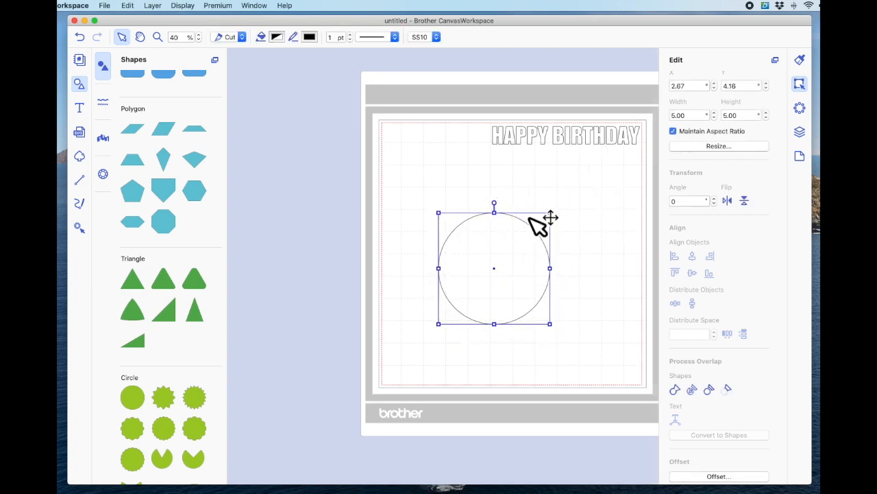
{"action": "left_click_drag", "start_coordinate": [594, 137], "coordinate": [537, 215]}
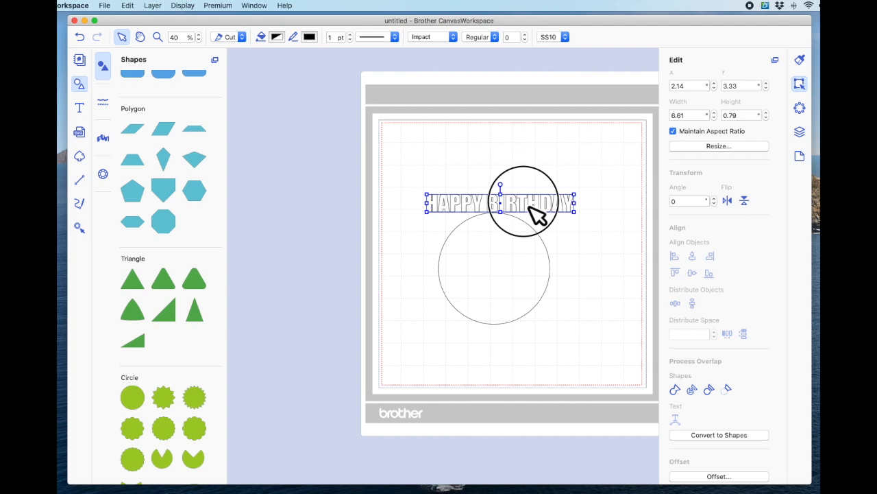
{"action": "left_click_drag", "start_coordinate": [530, 205], "coordinate": [526, 201]}
{"action": "left_click", "coordinate": [472, 170]}
Step: Select the text and the circle together and fit the text to the circle's path
{"action": "left_click_drag", "start_coordinate": [396, 147], "coordinate": [627, 358]}
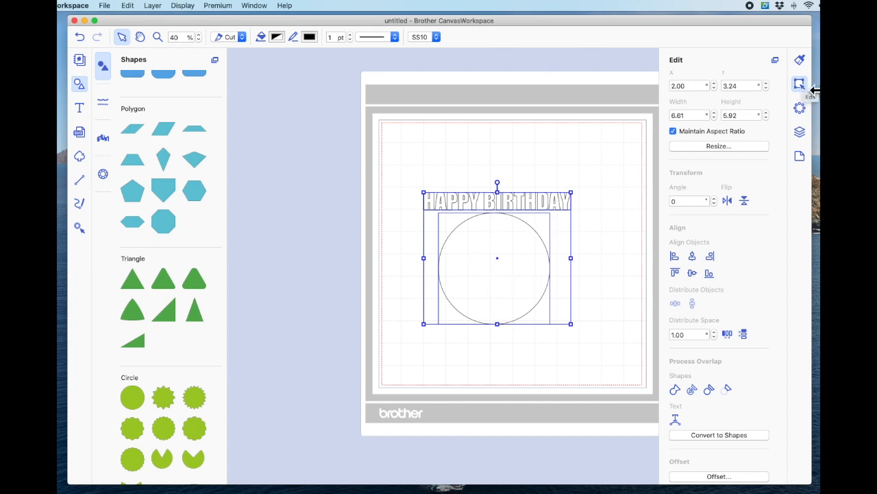
{"action": "scroll", "coordinate": [748, 199], "scroll_direction": "down", "scroll_amount": 1}
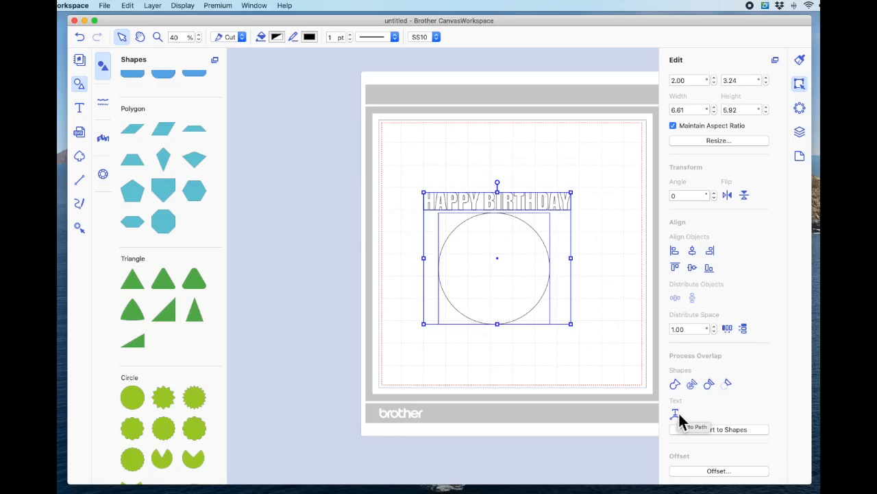
{"action": "left_click", "coordinate": [676, 414]}
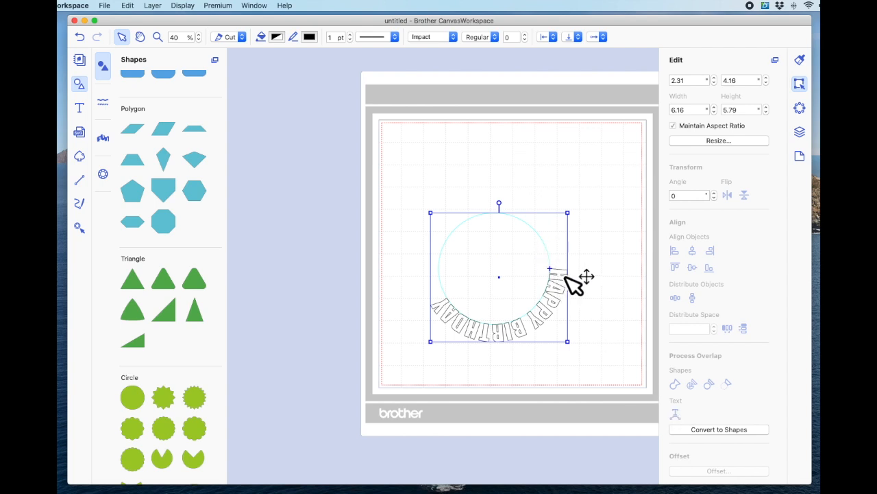
Step: Slide the text's start point along the circle to centre it over the top, and move the design to the mat's upper-left corner
{"action": "mouse_move", "coordinate": [556, 275]}
{"action": "left_mouse_down"}
{"action": "mouse_move", "coordinate": [557, 288]}
{"action": "mouse_move", "coordinate": [450, 305]}
{"action": "mouse_move", "coordinate": [519, 314]}
{"action": "mouse_move", "coordinate": [553, 272]}
{"action": "left_mouse_up"}
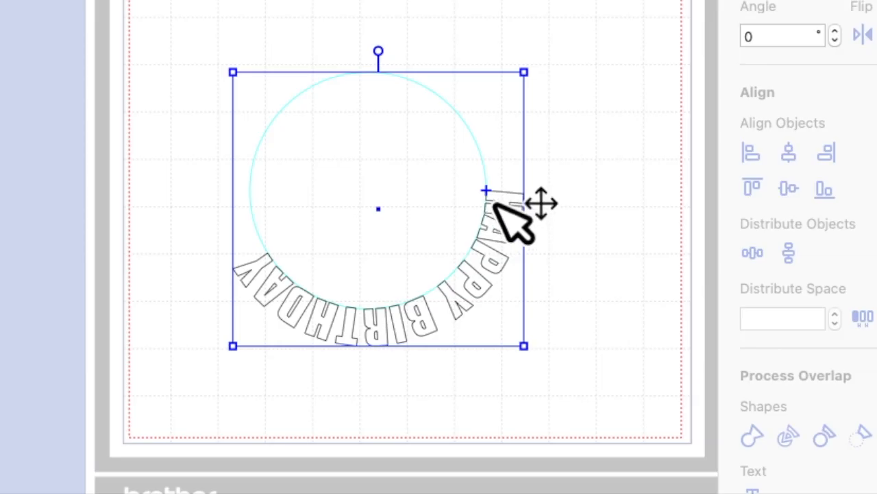
{"action": "left_click_drag", "start_coordinate": [493, 201], "coordinate": [279, 181]}
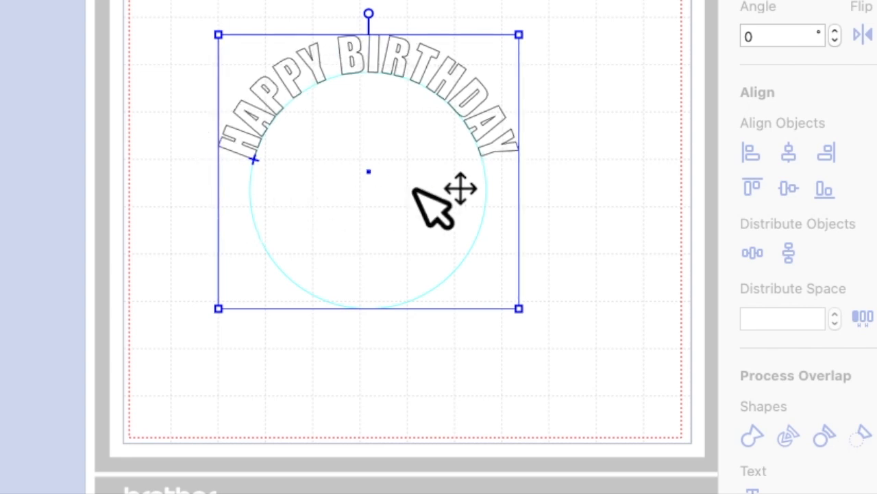
{"action": "left_click", "coordinate": [393, 26]}
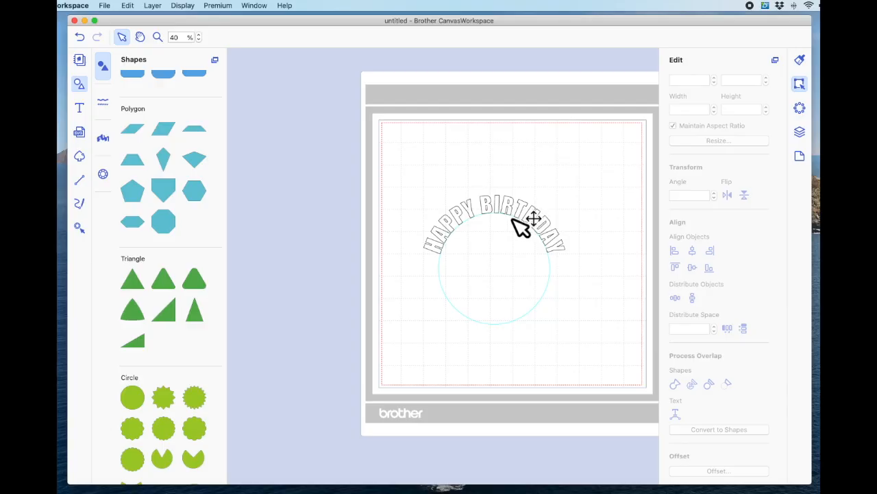
{"action": "left_click", "coordinate": [386, 48]}
{"action": "left_click_drag", "start_coordinate": [494, 188], "coordinate": [468, 142]}
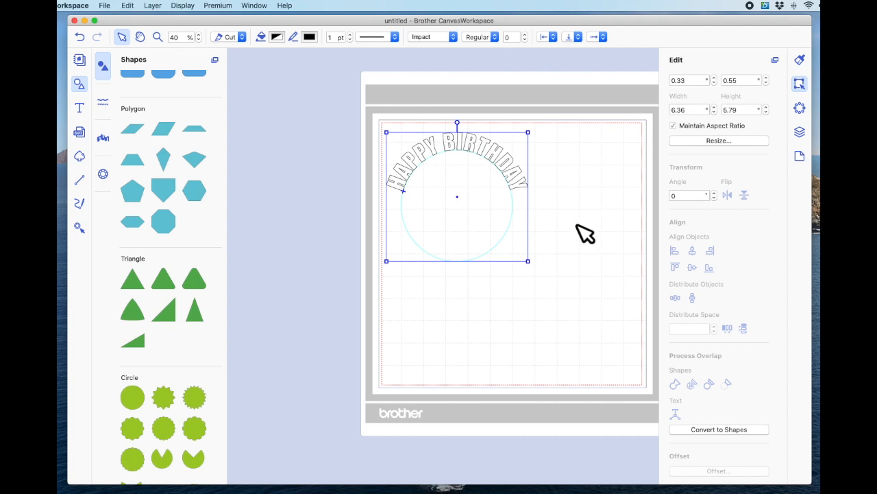
Step: Try converting the curved text to shapes and shifting it slightly, and undo the conversion
{"action": "left_click", "coordinate": [726, 428]}
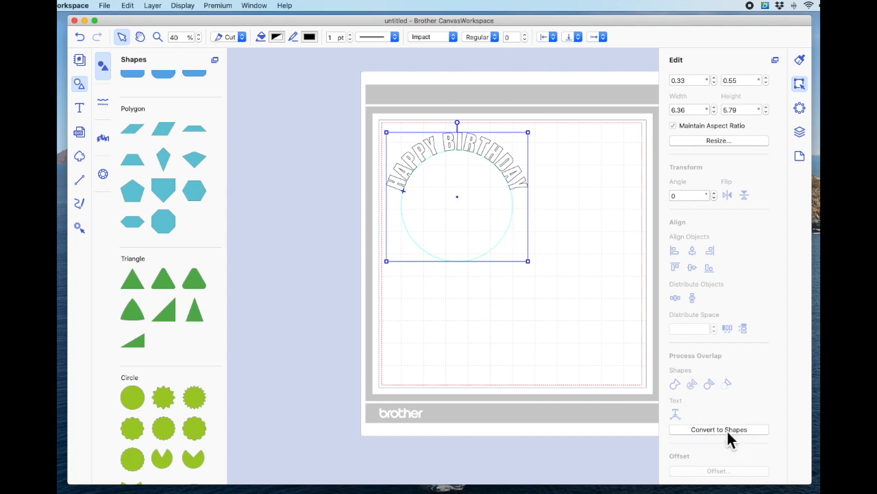
{"action": "left_click", "coordinate": [558, 235]}
{"action": "mouse_move", "coordinate": [476, 144]}
{"action": "left_mouse_down"}
{"action": "mouse_move", "coordinate": [548, 164]}
{"action": "mouse_move", "coordinate": [473, 153]}
{"action": "left_mouse_up"}
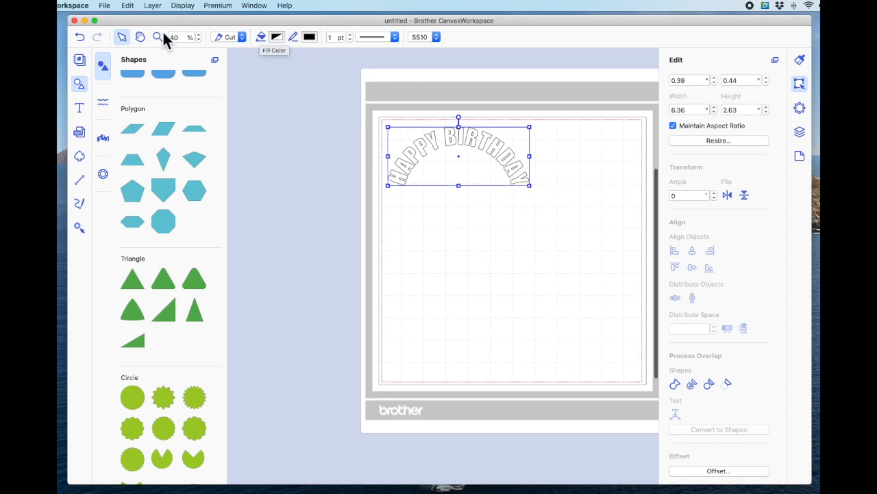
{"action": "left_click", "coordinate": [79, 37]}
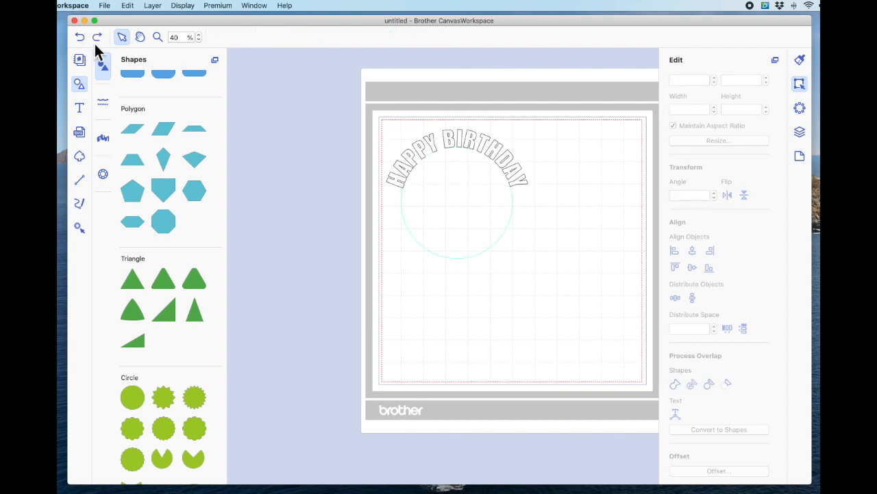
Step: Duplicate the curved text, placing the copy in the mat's lower-right area and the original in its upper-left corner
{"action": "left_click", "coordinate": [488, 153]}
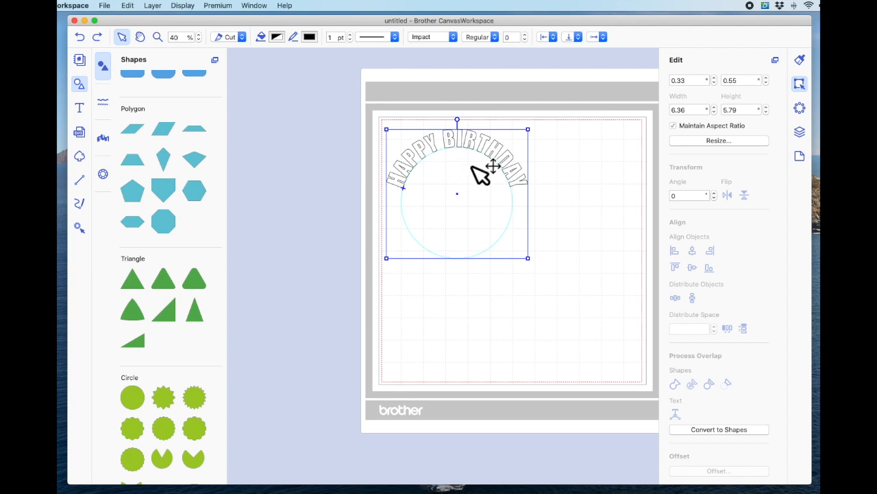
{"action": "right_click", "coordinate": [469, 145]}
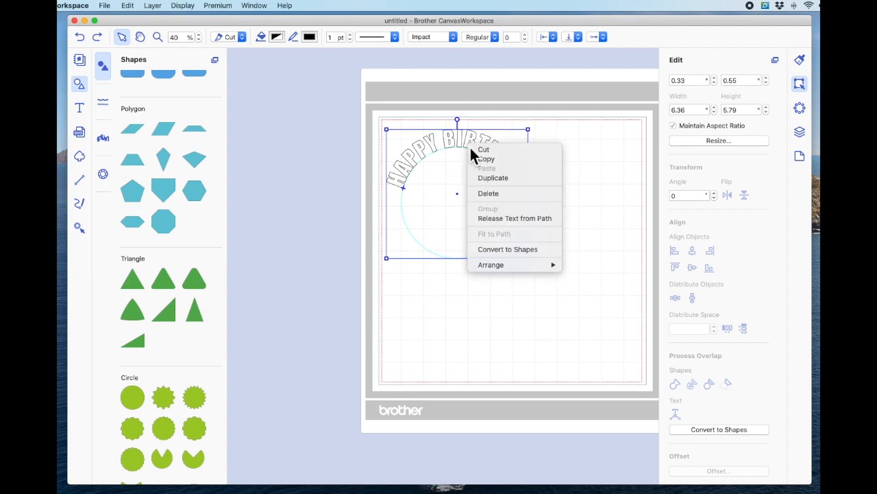
{"action": "left_click", "coordinate": [516, 181]}
{"action": "left_click_drag", "start_coordinate": [486, 156], "coordinate": [567, 268]}
{"action": "scroll", "coordinate": [567, 210], "scroll_direction": "right", "scroll_amount": 2}
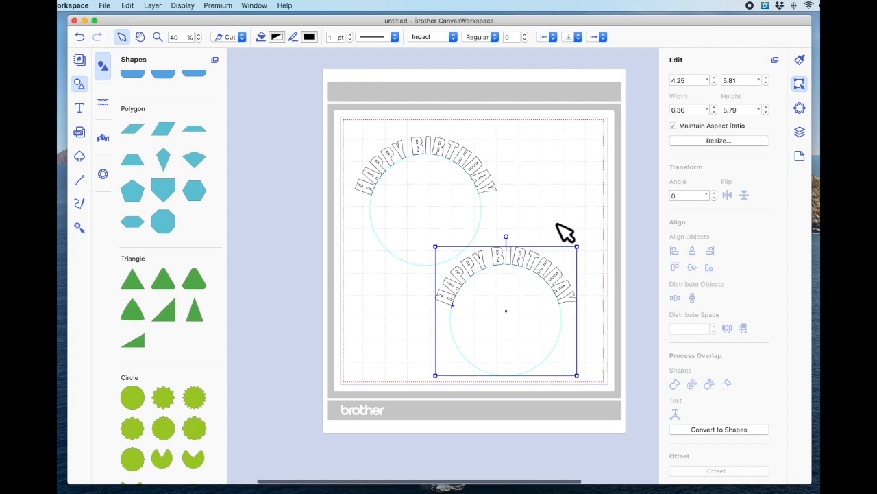
{"action": "left_click_drag", "start_coordinate": [473, 169], "coordinate": [457, 152]}
Step: Try sliding the lower copy's text around to the bottom of its circle and back over the top
{"action": "left_click", "coordinate": [535, 271]}
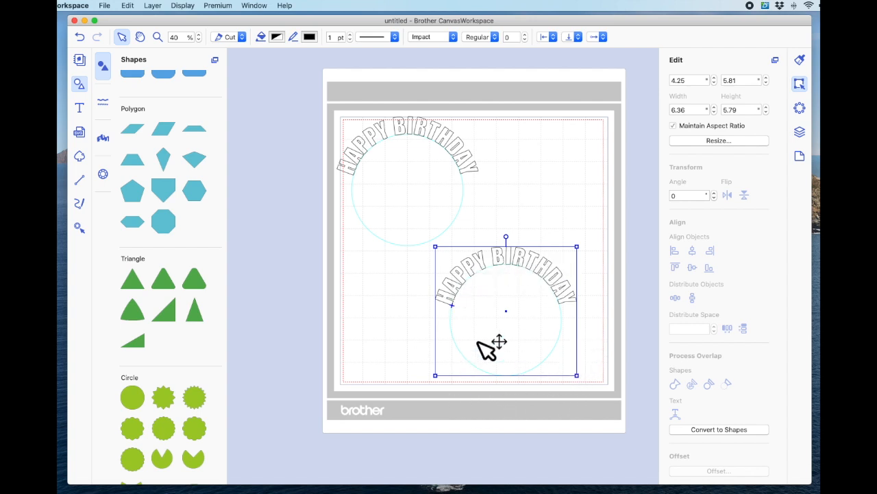
{"action": "left_click_drag", "start_coordinate": [454, 310], "coordinate": [559, 346]}
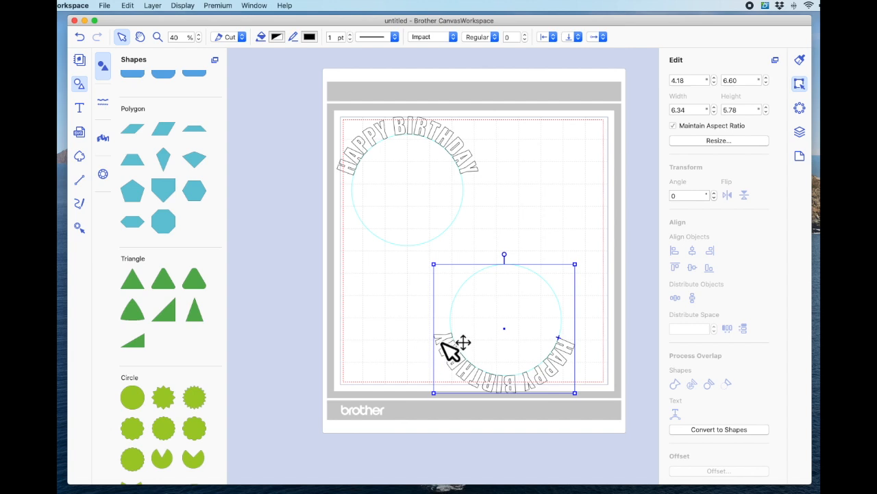
{"action": "left_click_drag", "start_coordinate": [567, 341], "coordinate": [474, 310]}
{"action": "left_click", "coordinate": [571, 223]}
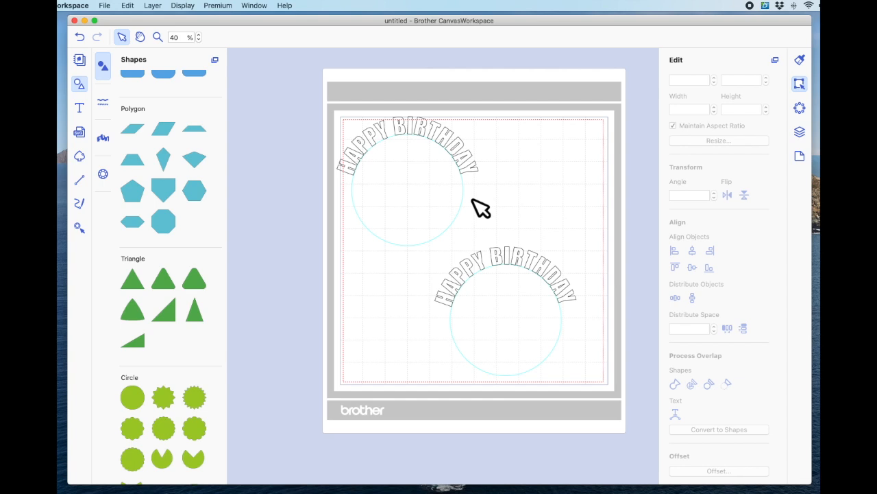
Step: Reverse the lower curved text's direction along its circle and set its vertical alignment to top so the letters sit outside
{"action": "left_click", "coordinate": [538, 259]}
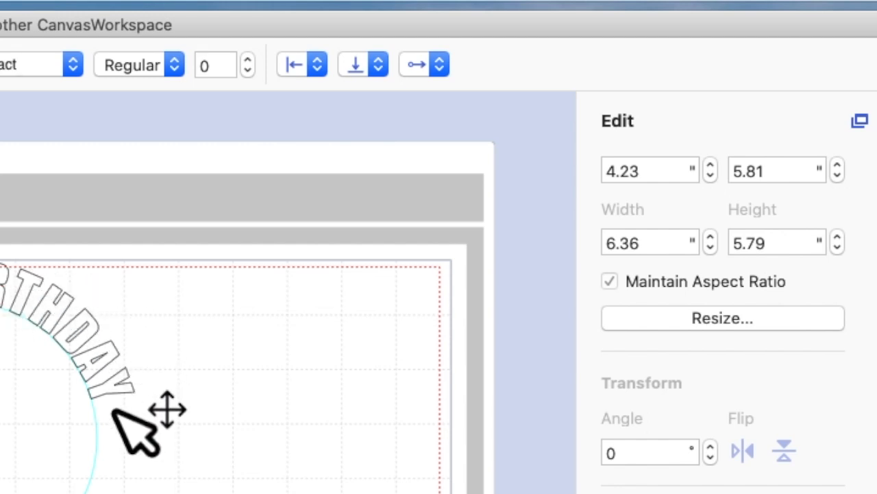
{"action": "left_click", "coordinate": [442, 67]}
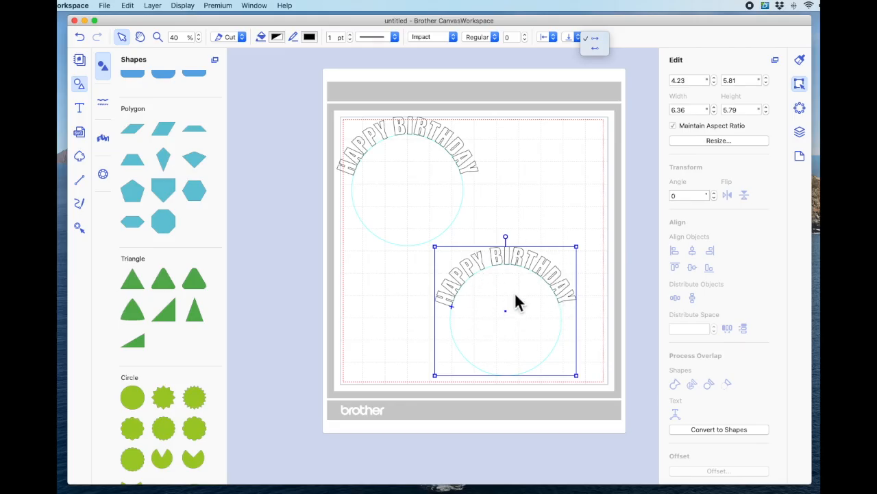
{"action": "left_click", "coordinate": [595, 48]}
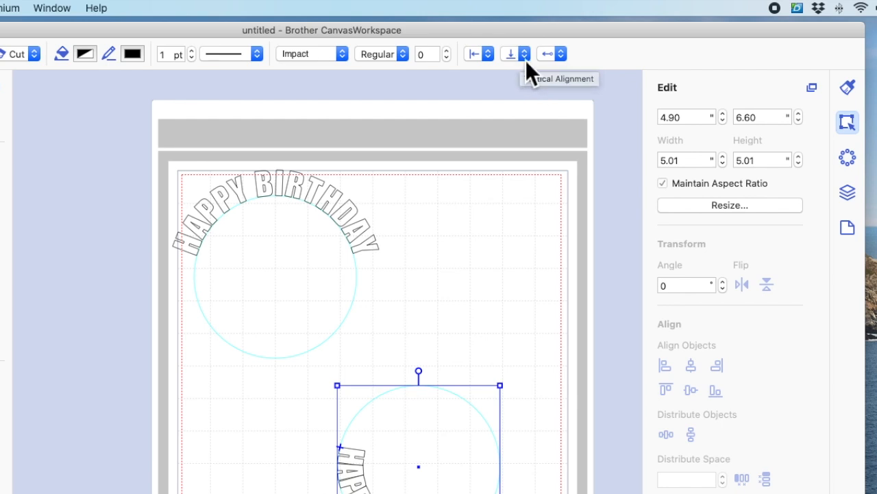
{"action": "left_click", "coordinate": [526, 58]}
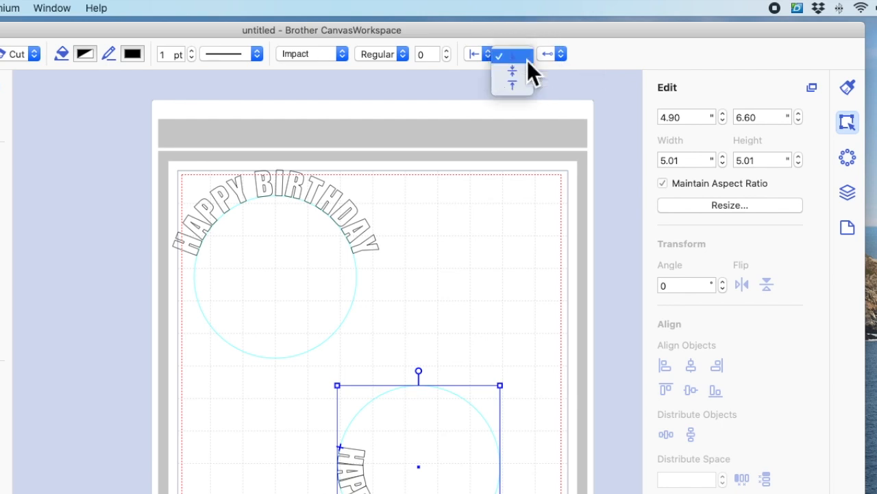
{"action": "left_click", "coordinate": [515, 91]}
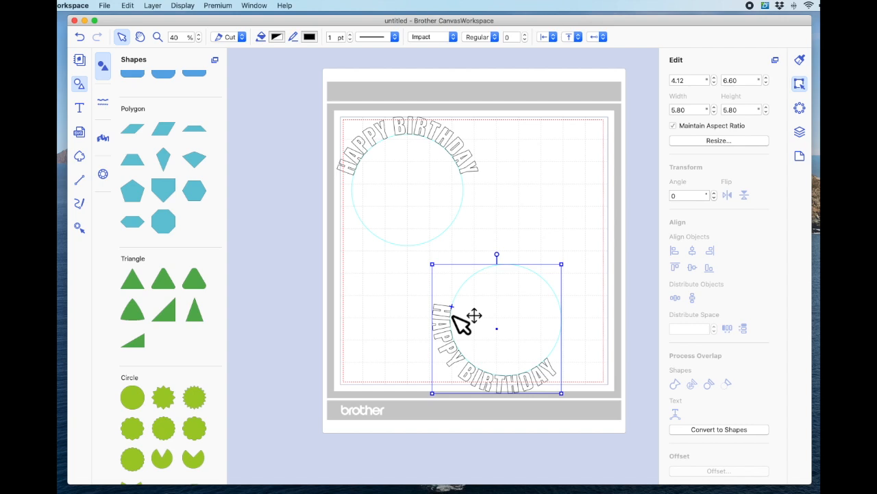
Step: Slide the lower text's start point to centre it under its circle, and move that design slightly up and right
{"action": "left_click_drag", "start_coordinate": [454, 313], "coordinate": [459, 340]}
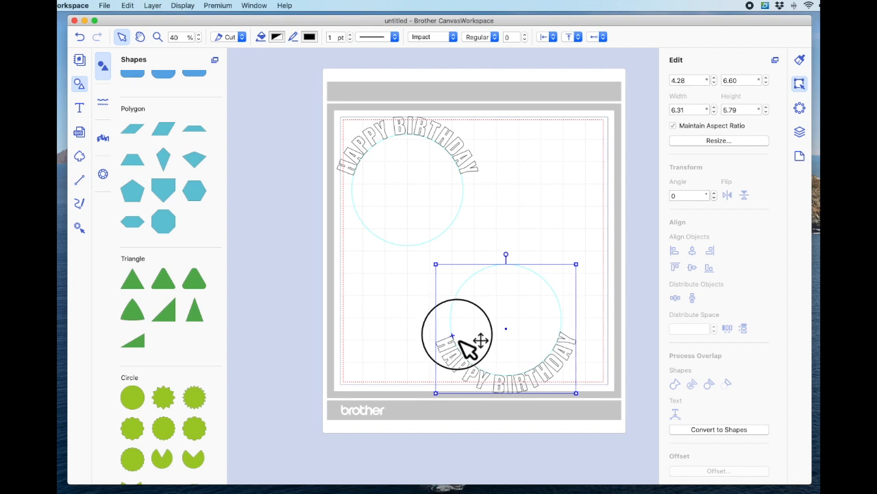
{"action": "left_click_drag", "start_coordinate": [459, 341], "coordinate": [459, 341]}
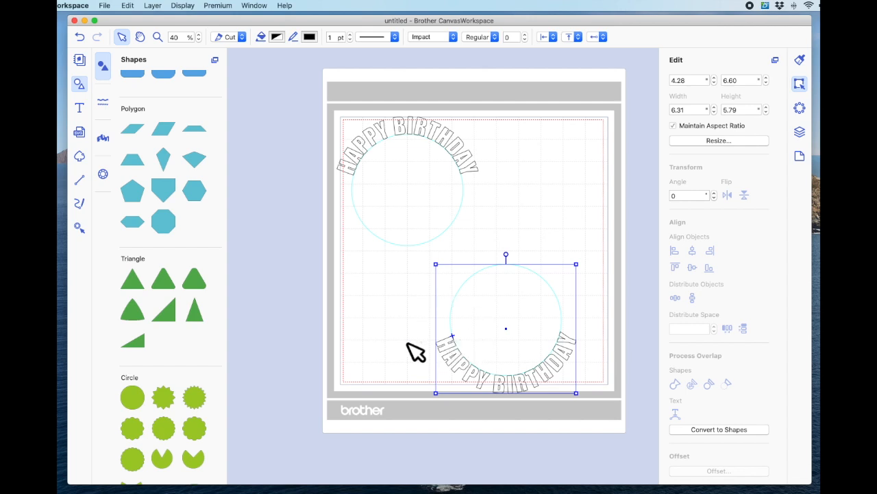
{"action": "left_click", "coordinate": [407, 349]}
{"action": "left_click_drag", "start_coordinate": [562, 370], "coordinate": [570, 346]}
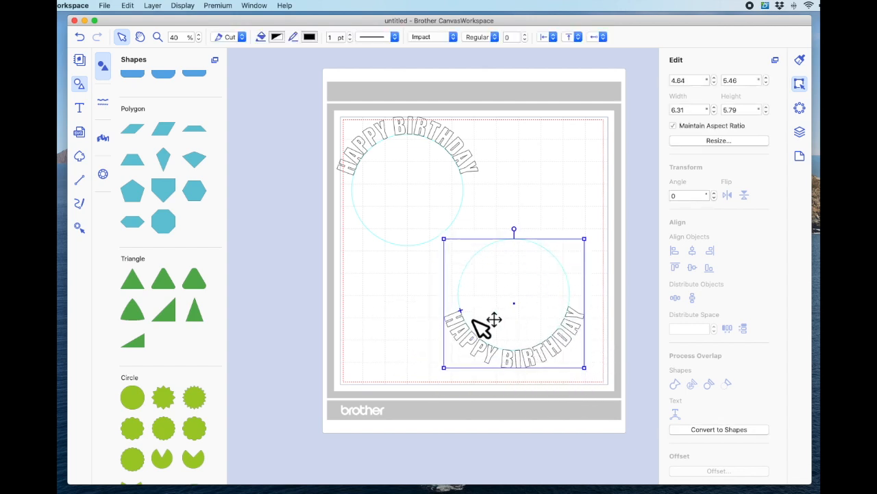
{"action": "left_click", "coordinate": [541, 201]}
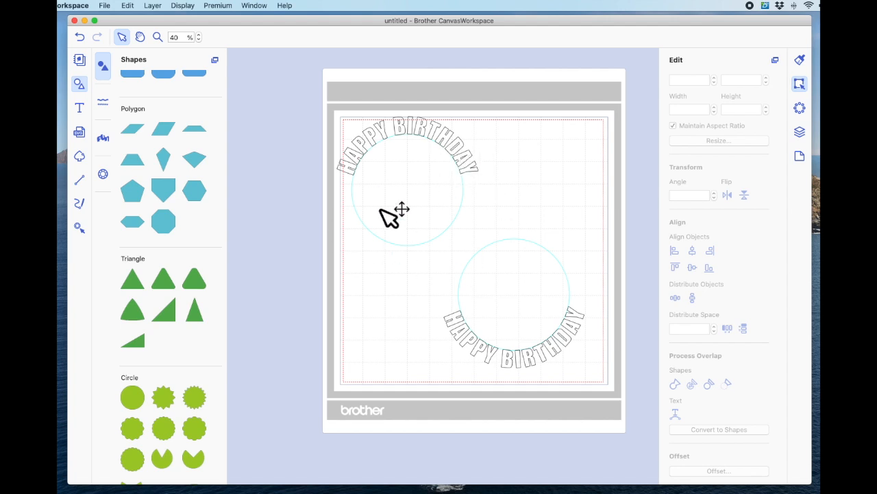
Step: Convert both the upper and lower curved HAPPY BIRTHDAY texts to shapes
{"action": "left_click", "coordinate": [478, 176]}
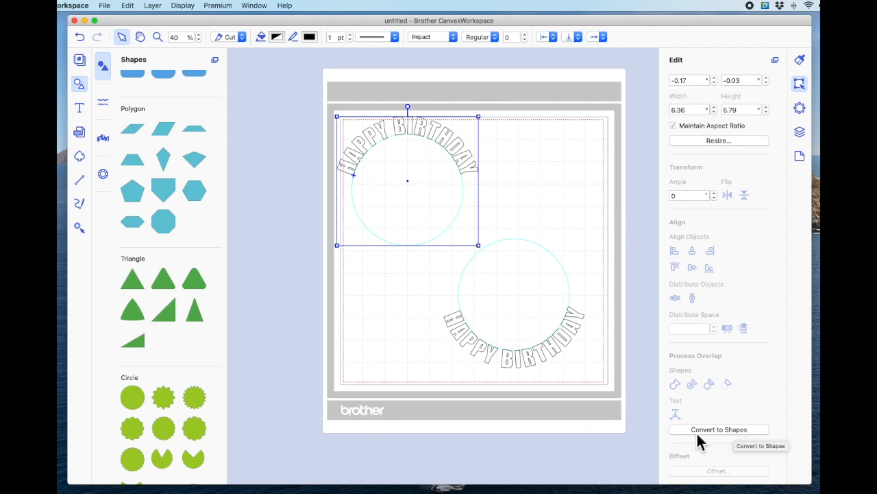
{"action": "left_click", "coordinate": [717, 430]}
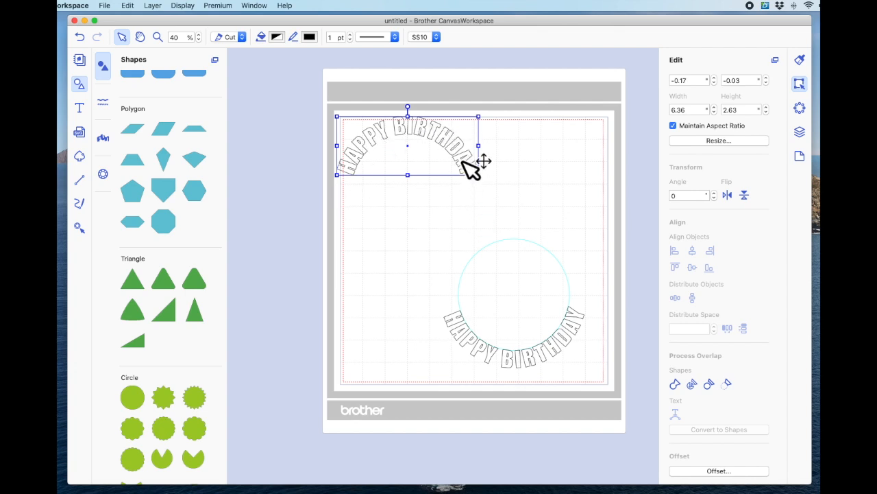
{"action": "left_click", "coordinate": [546, 366]}
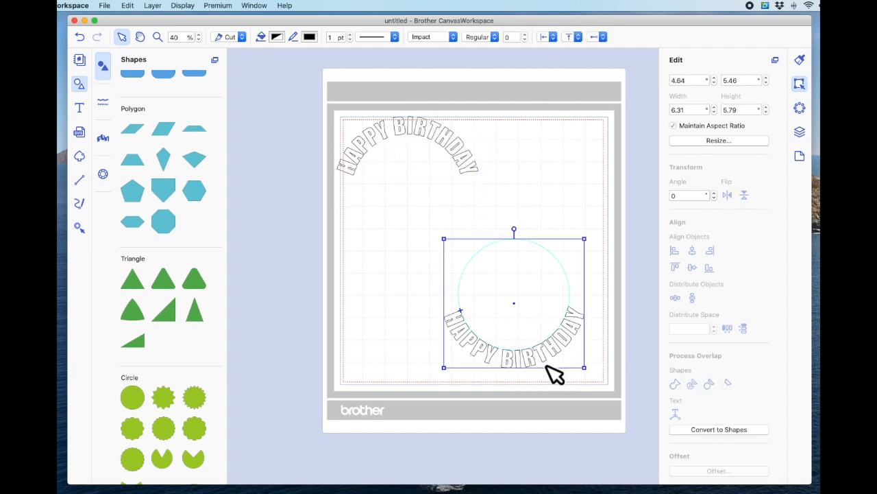
{"action": "left_click", "coordinate": [738, 430]}
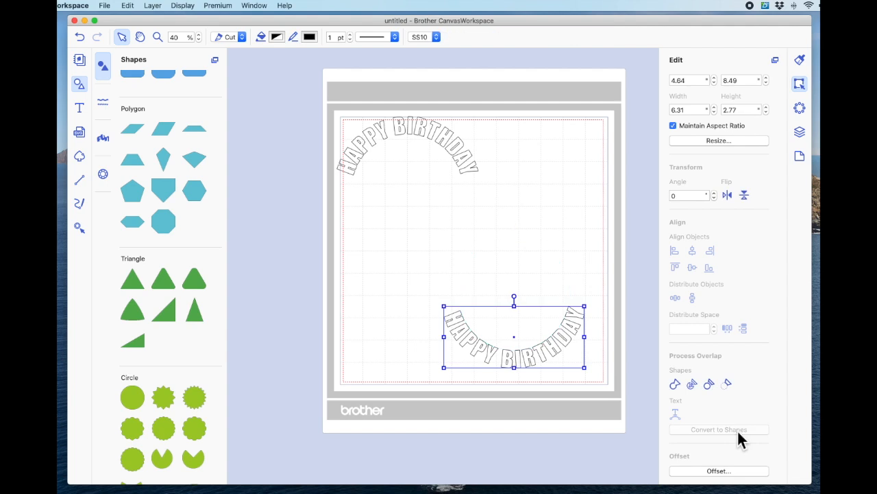
Step: Move the lower HAPPY BIRTHDAY arc up and left beneath the upper one, and shift the upper arc right
{"action": "left_click_drag", "start_coordinate": [560, 344], "coordinate": [472, 293]}
{"action": "left_click_drag", "start_coordinate": [538, 340], "coordinate": [463, 294]}
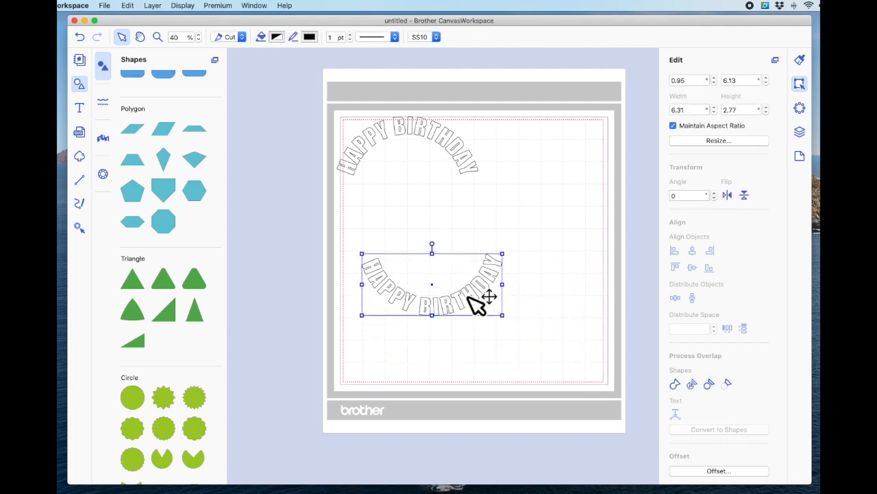
{"action": "left_click", "coordinate": [480, 159]}
{"action": "left_click_drag", "start_coordinate": [461, 153], "coordinate": [505, 163]}
Step: Add a plain circle between the two text arcs and set its width to 5 inches with the aspect ratio kept
{"action": "left_click_drag", "start_coordinate": [135, 397], "coordinate": [459, 260]}
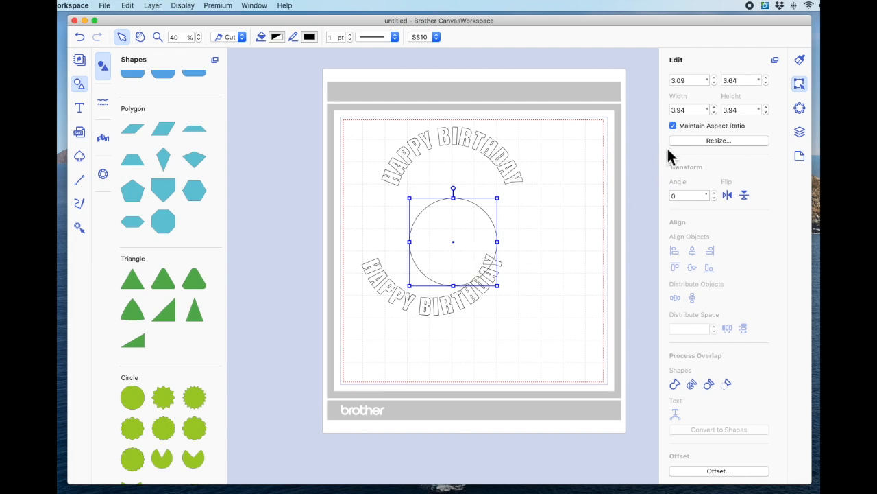
{"action": "left_click_drag", "start_coordinate": [703, 111], "coordinate": [654, 114]}
{"action": "type", "text": "5"}
{"action": "key", "text": "Return"}
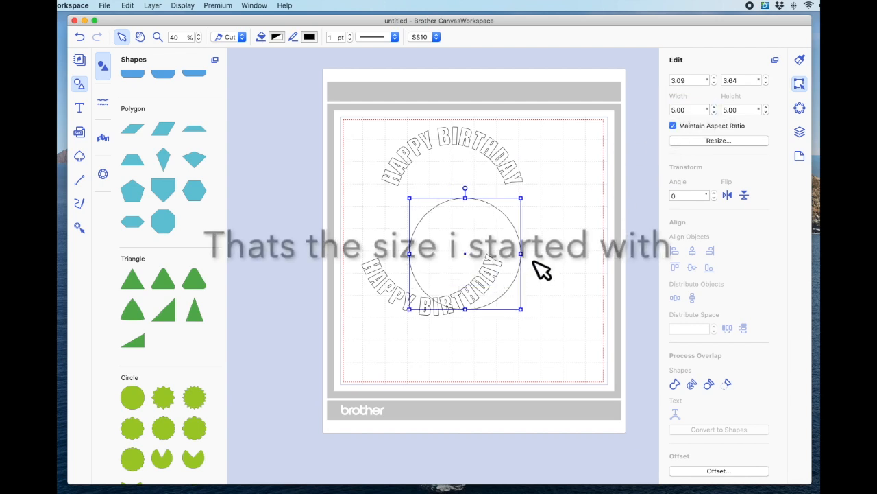
Step: Change the circle's outline colour to Maraschino red
{"action": "left_click", "coordinate": [315, 38]}
{"action": "left_click", "coordinate": [104, 252]}
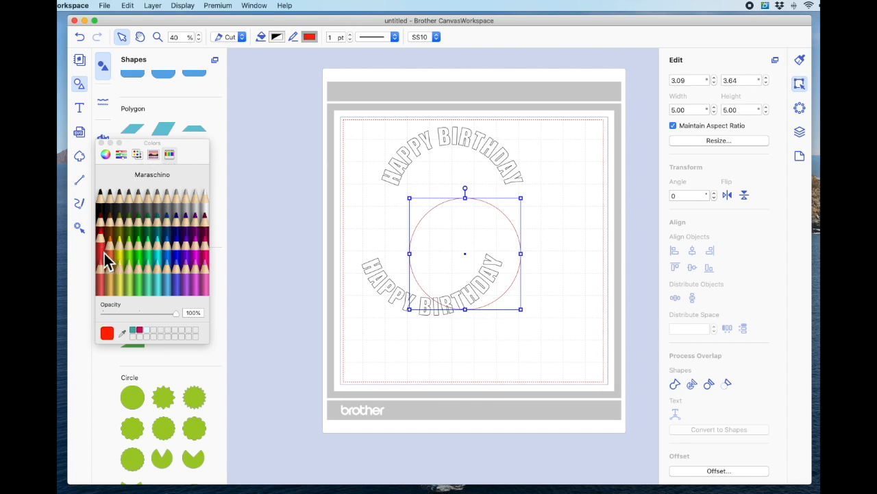
{"action": "left_click", "coordinate": [272, 106]}
Step: Fit the red circle beneath the upper text arc, and move the lower arc up against the circle's bottom edge
{"action": "left_click", "coordinate": [489, 212]}
{"action": "left_click_drag", "start_coordinate": [488, 210], "coordinate": [476, 158]}
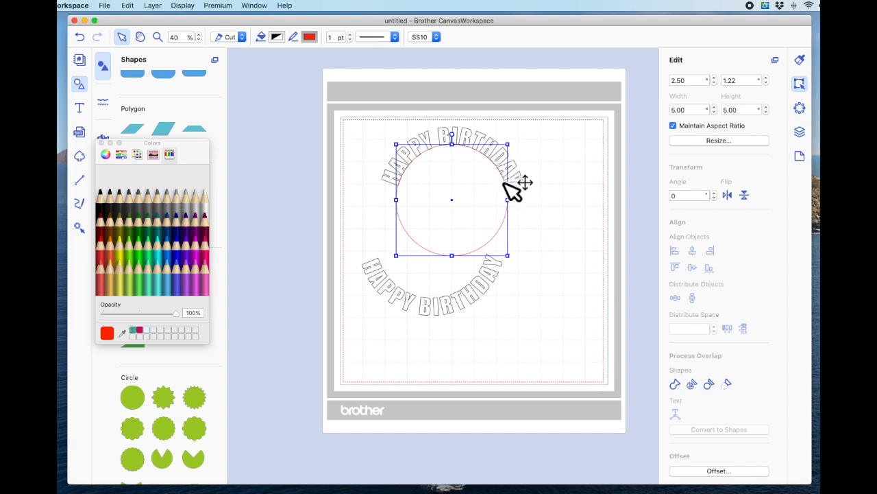
{"action": "left_click", "coordinate": [458, 303]}
{"action": "left_click_drag", "start_coordinate": [439, 314], "coordinate": [460, 270]}
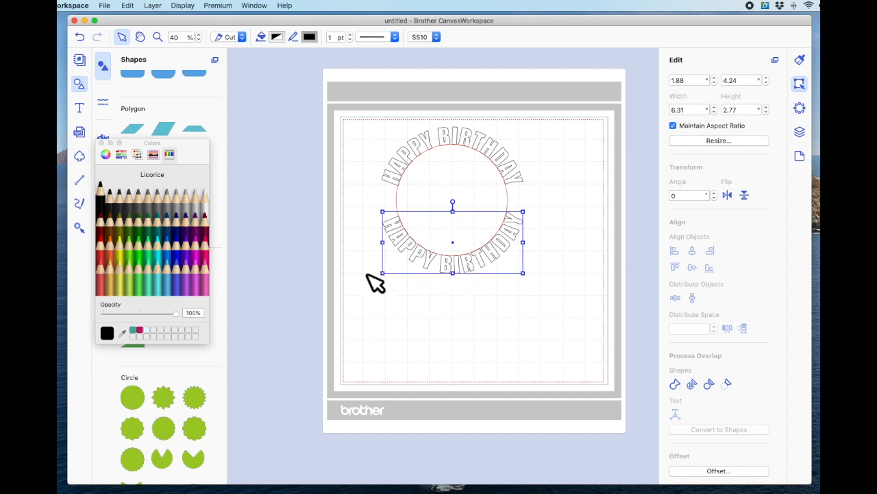
Step: Nudge the red circle slightly up and right to X 2.51, Y 1.20 inches so it follows the upper letters' bases
{"action": "left_click", "coordinate": [158, 36]}
{"action": "left_click_drag", "start_coordinate": [370, 120], "coordinate": [547, 293]}
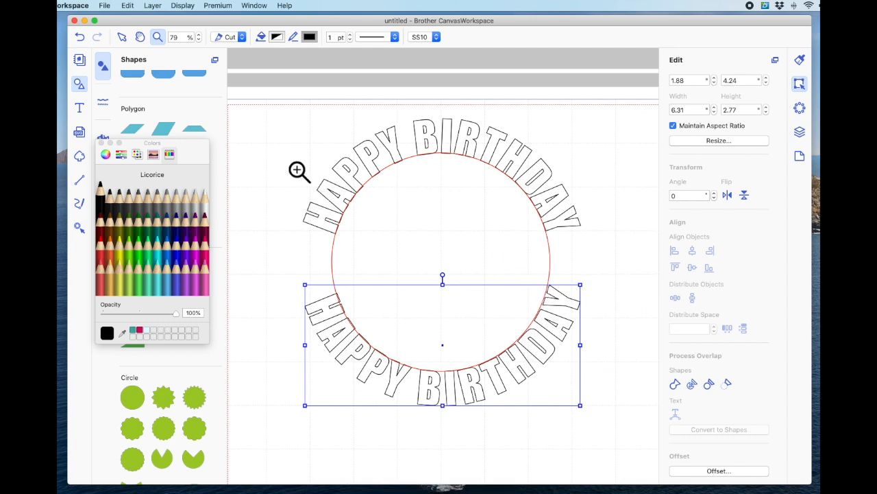
{"action": "left_click", "coordinate": [124, 38]}
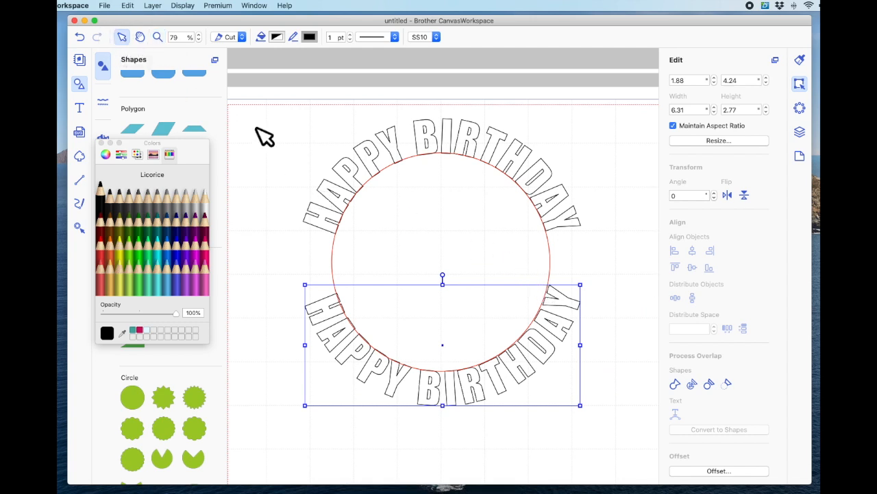
{"action": "left_click", "coordinate": [590, 249]}
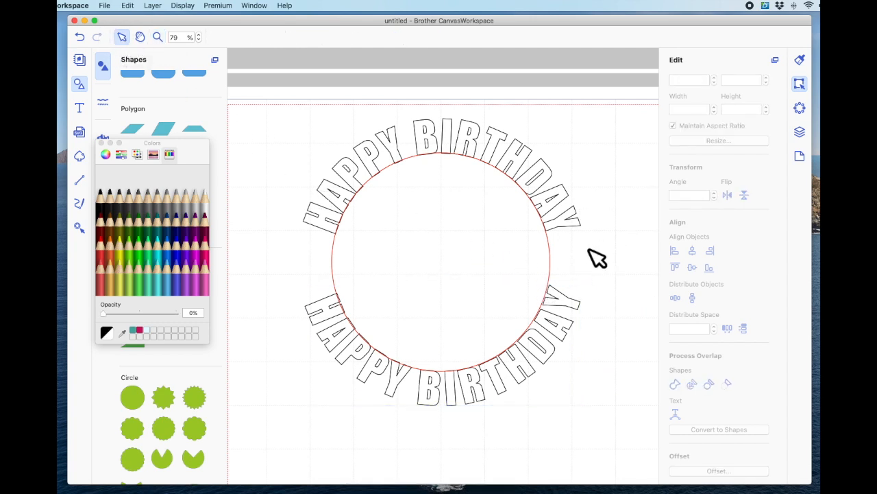
{"action": "left_click", "coordinate": [471, 226]}
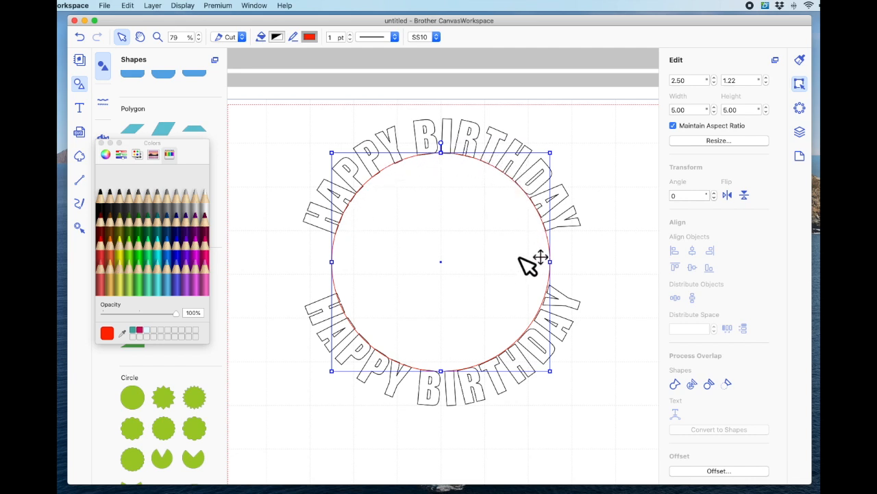
{"action": "left_click_drag", "start_coordinate": [519, 258], "coordinate": [518, 256]}
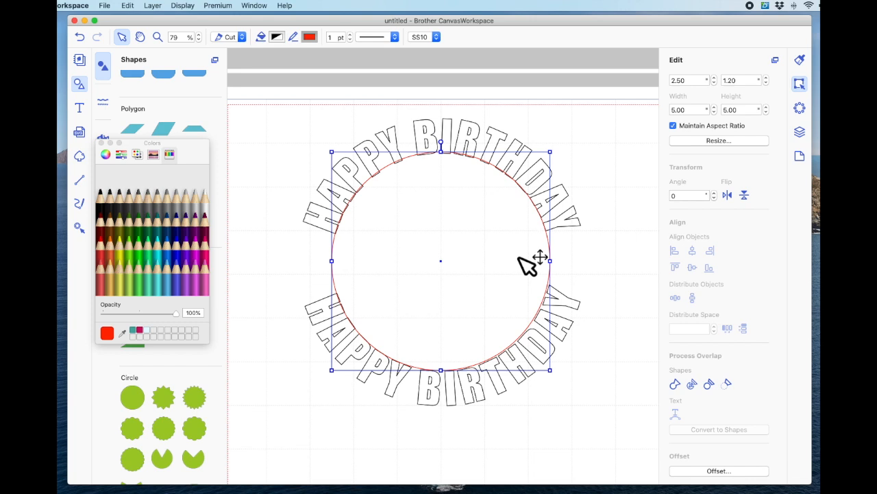
{"action": "left_click_drag", "start_coordinate": [518, 258], "coordinate": [519, 257]}
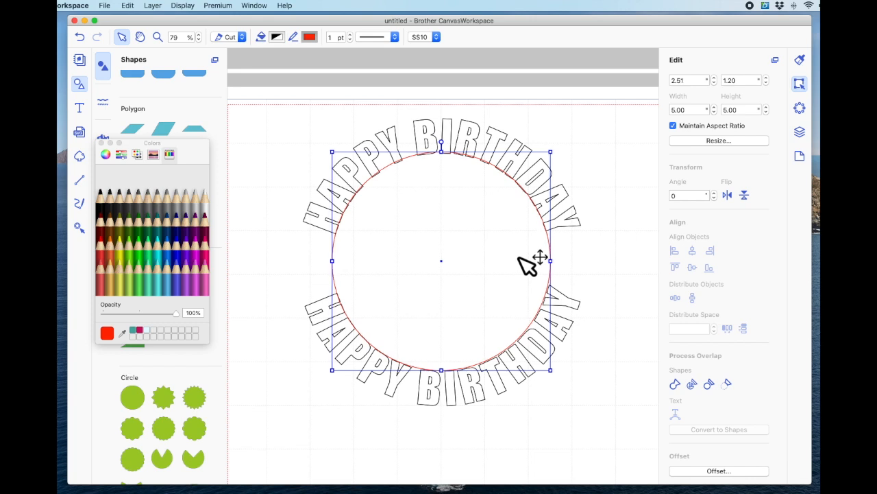
{"action": "left_click_drag", "start_coordinate": [518, 258], "coordinate": [519, 257]}
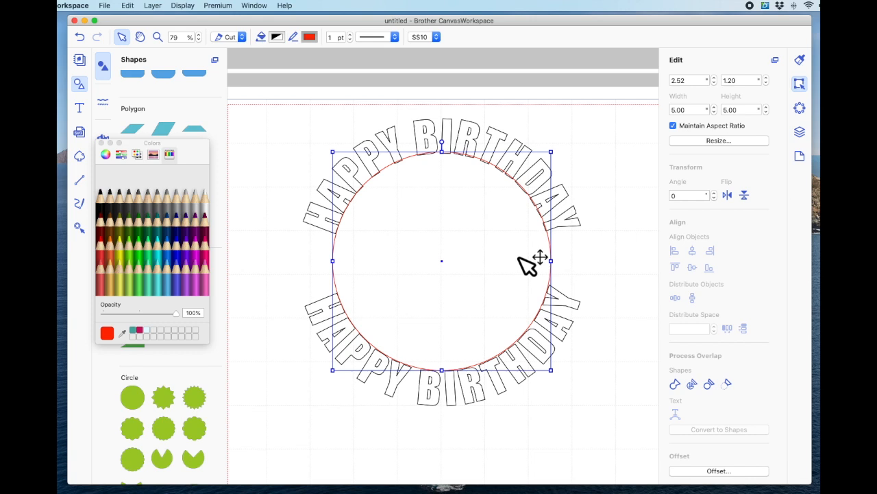
{"action": "left_click_drag", "start_coordinate": [527, 264], "coordinate": [528, 264]}
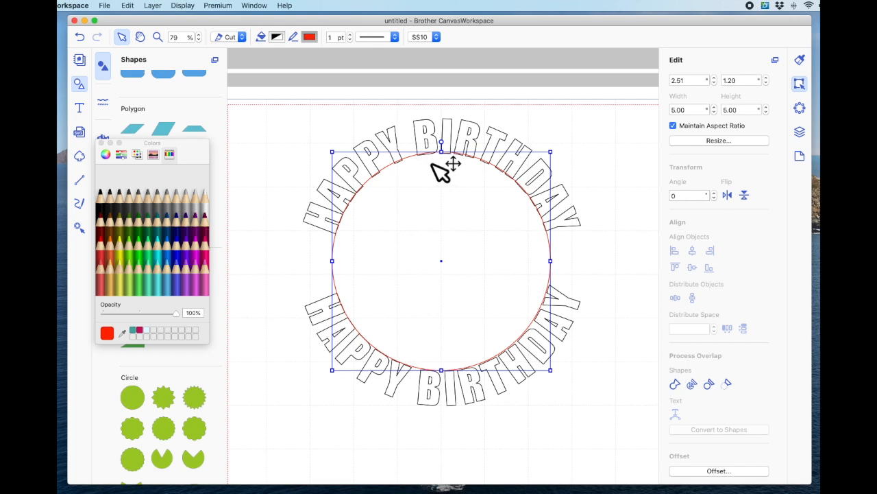
{"action": "left_click", "coordinate": [609, 351]}
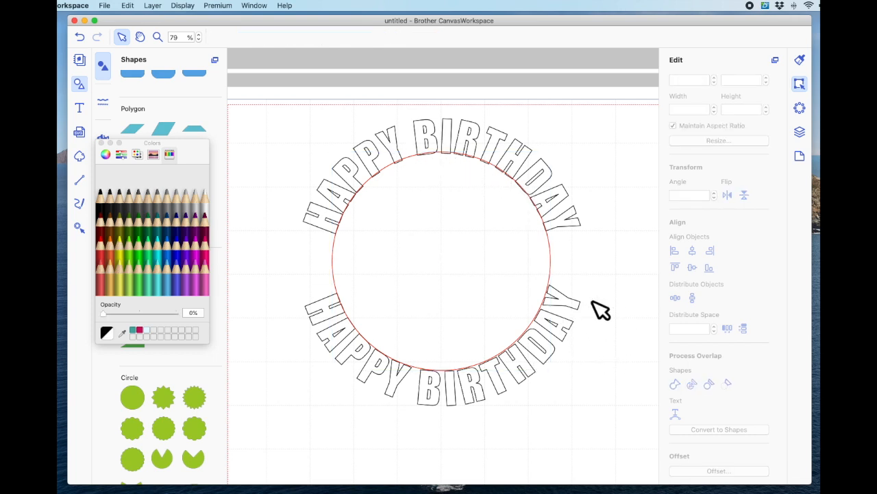
Step: Nudge the lower HAPPY BIRTHDAY arc to X 1.87, Y 4.20 inches so its letters meet the circle's edge
{"action": "left_click", "coordinate": [555, 346]}
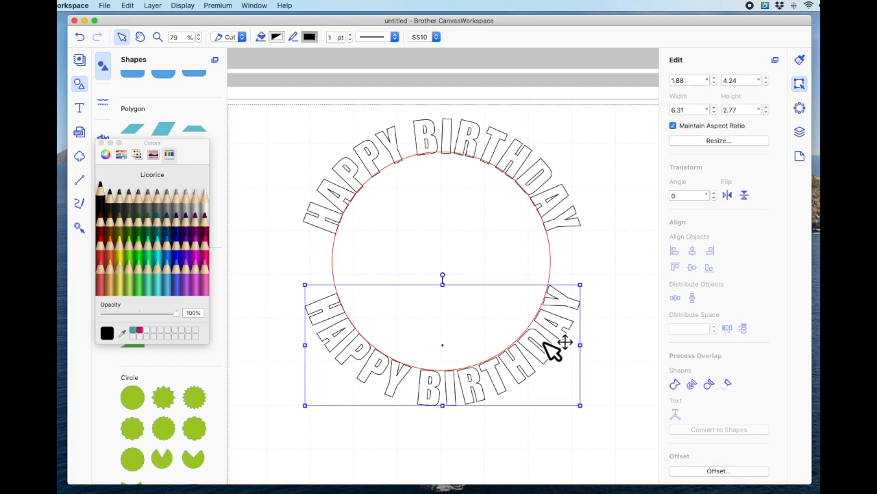
{"action": "mouse_move", "coordinate": [540, 364]}
{"action": "left_mouse_down"}
{"action": "mouse_move", "coordinate": [534, 357]}
{"action": "mouse_move", "coordinate": [542, 361]}
{"action": "left_mouse_up"}
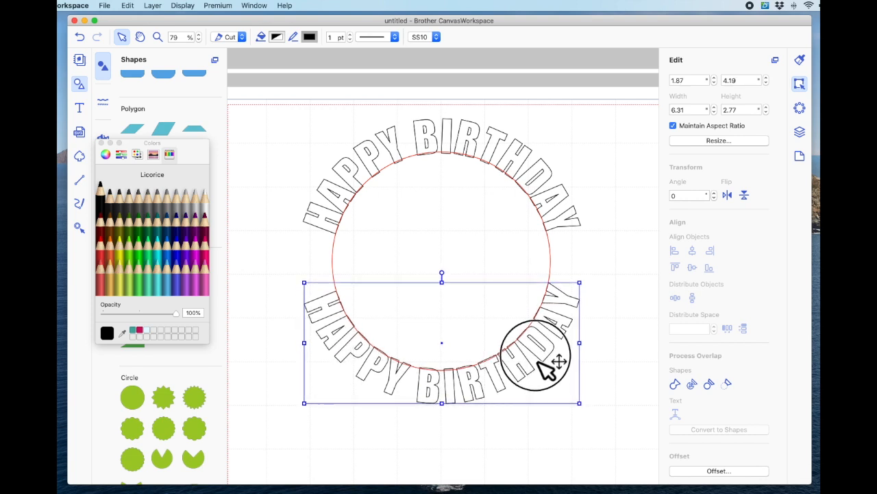
{"action": "left_click", "coordinate": [606, 372]}
{"action": "left_click", "coordinate": [559, 361]}
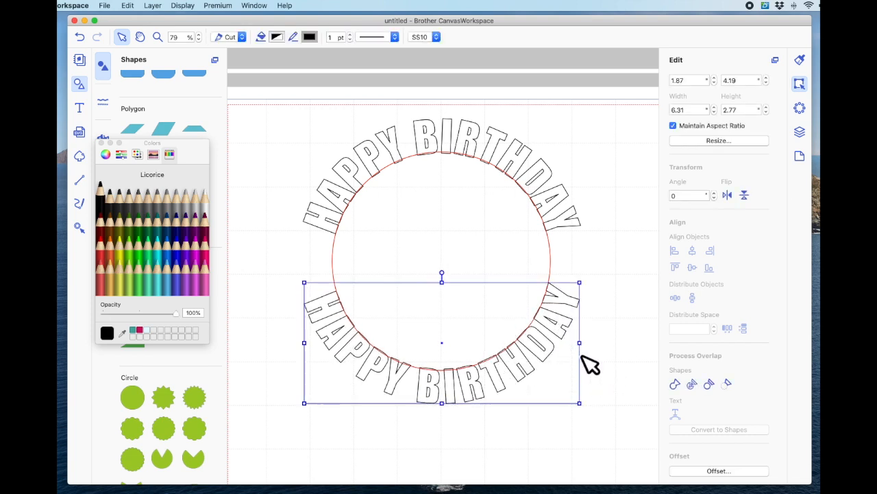
{"action": "key", "text": "Right"}
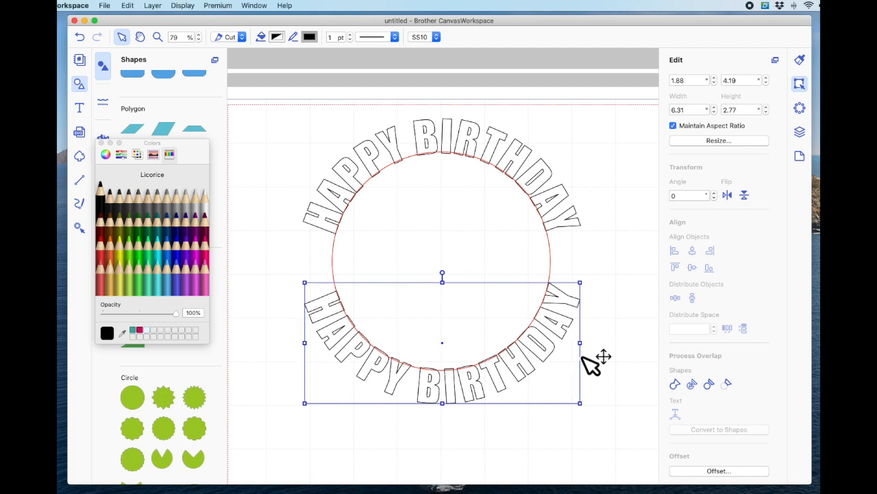
{"action": "key", "text": "Left"}
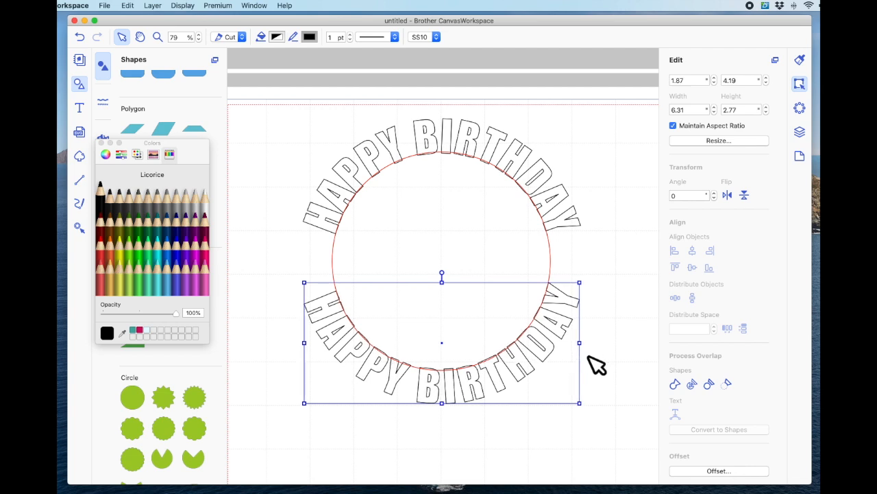
{"action": "key", "text": "Down"}
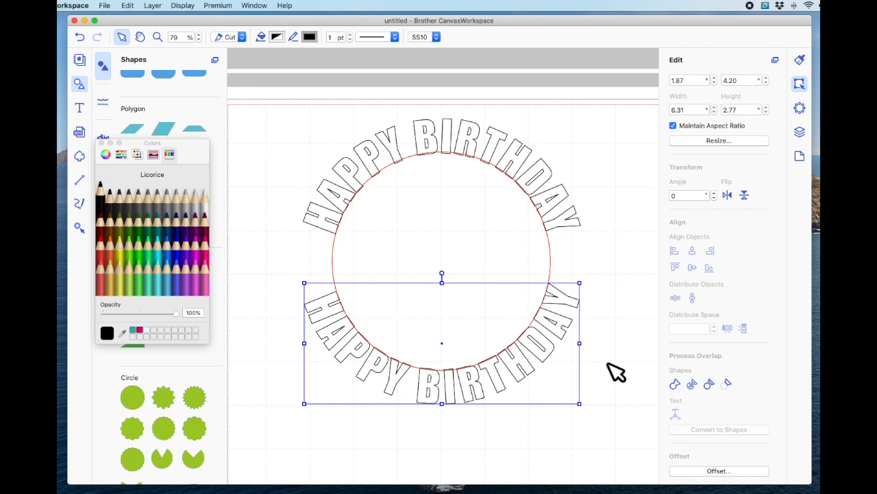
{"action": "left_click", "coordinate": [618, 409]}
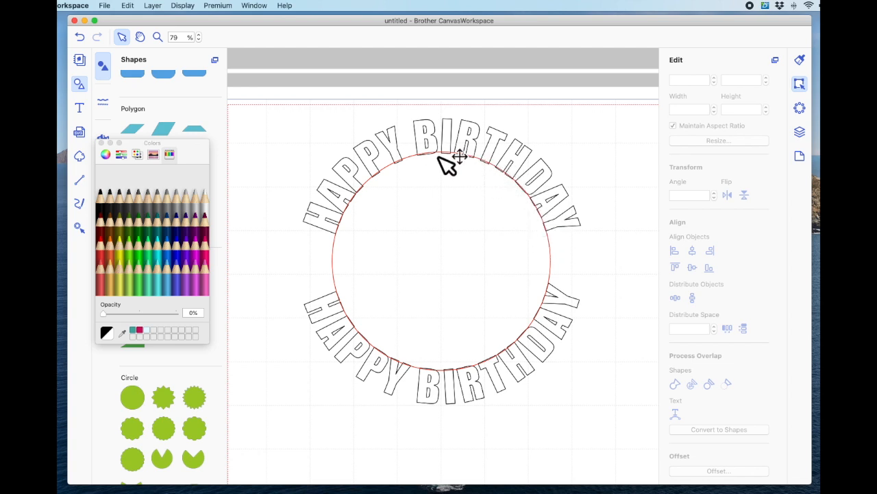
Step: Select both HAPPY BIRTHDAY arcs together with the red circle and weld them into one outline
{"action": "left_click", "coordinate": [495, 322]}
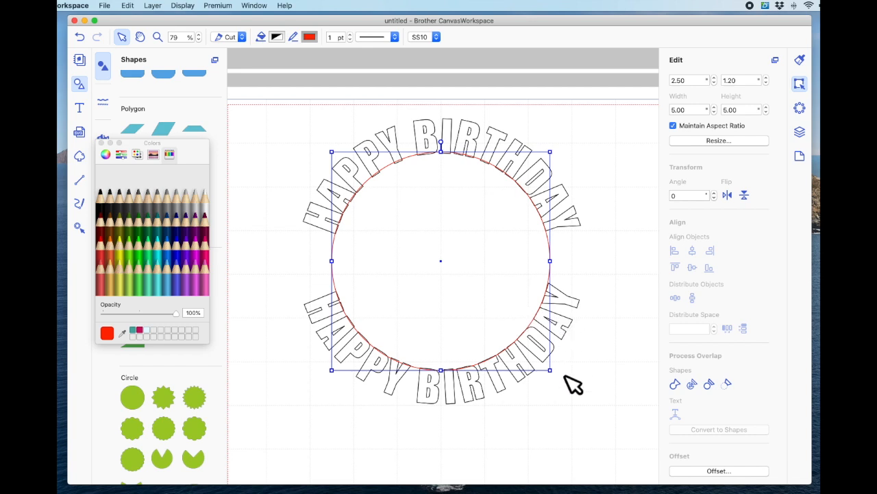
{"action": "left_click", "coordinate": [566, 411]}
{"action": "left_click_drag", "start_coordinate": [265, 106], "coordinate": [615, 457]}
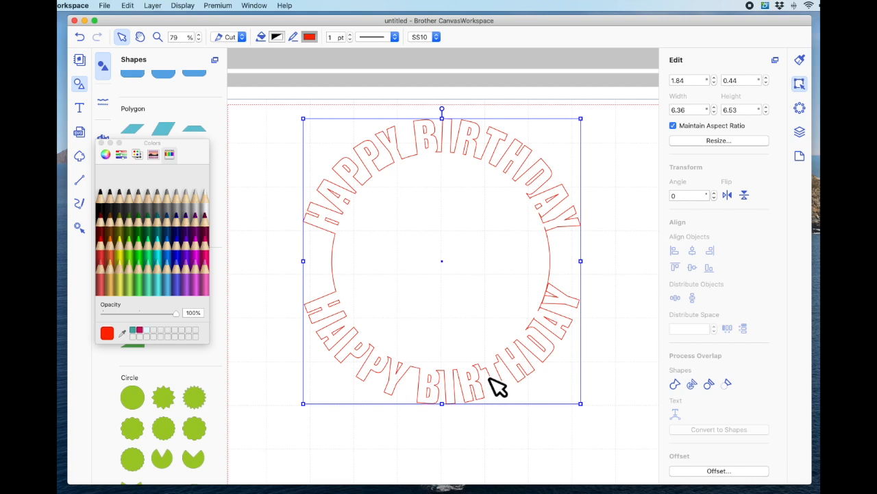
Step: Try to open the welded outline for point editing near the A and Y ending the lower arc
{"action": "left_click", "coordinate": [158, 36]}
{"action": "left_click_drag", "start_coordinate": [507, 269], "coordinate": [617, 388]}
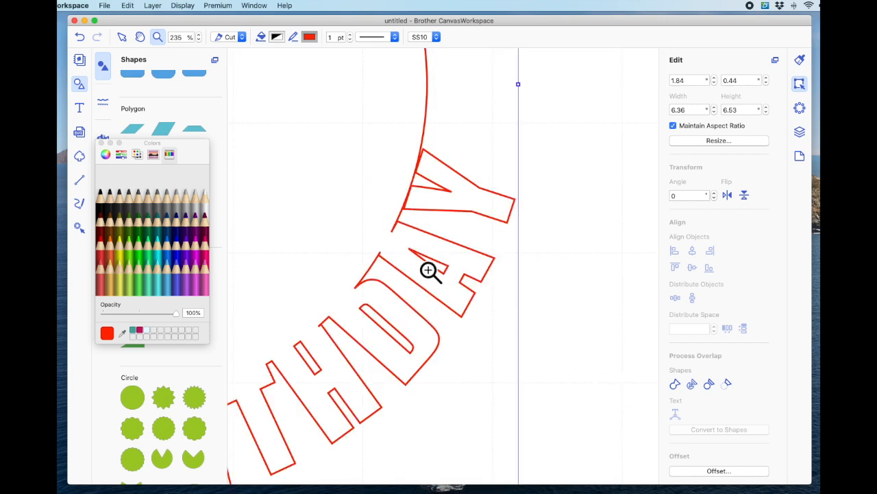
{"action": "left_click", "coordinate": [123, 36]}
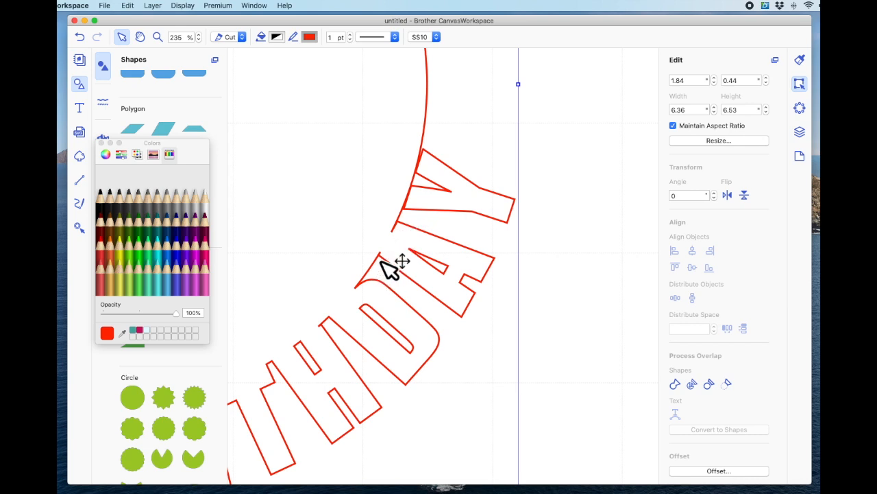
{"action": "left_click", "coordinate": [396, 229]}
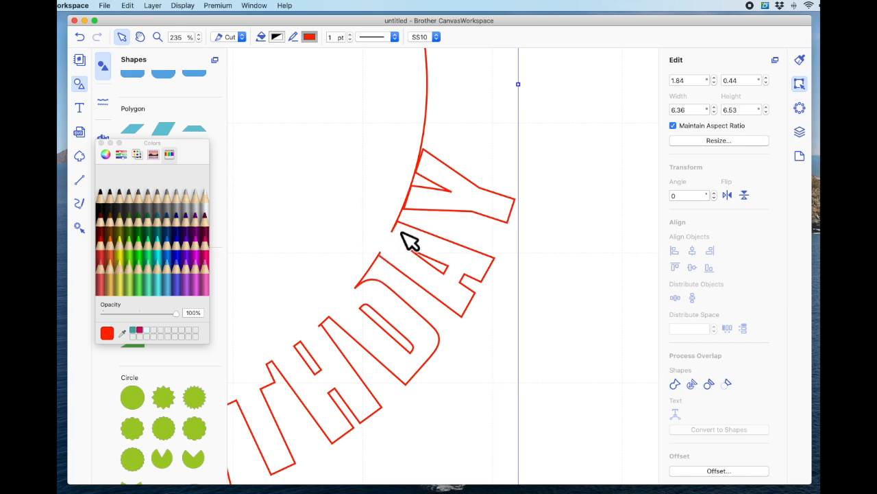
{"action": "double_click", "coordinate": [401, 233]}
{"action": "double_click", "coordinate": [400, 231]}
{"action": "left_click", "coordinate": [398, 231]}
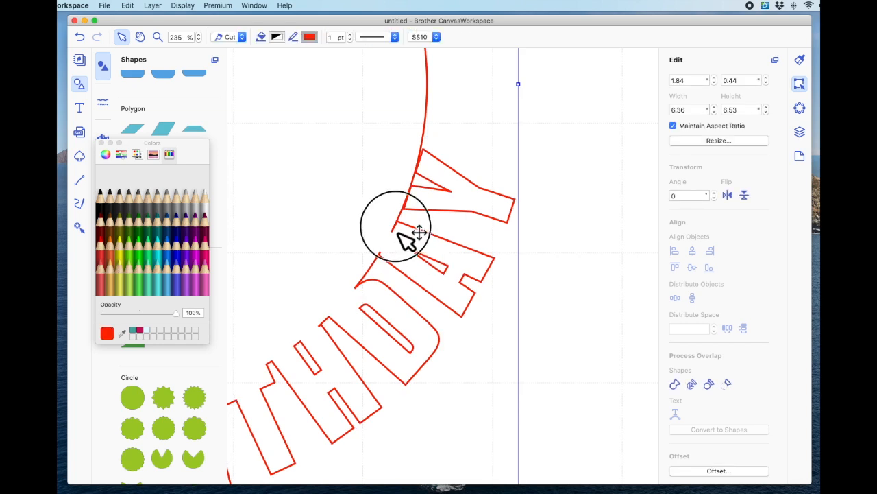
{"action": "double_click", "coordinate": [400, 231]}
{"action": "left_click", "coordinate": [435, 241]}
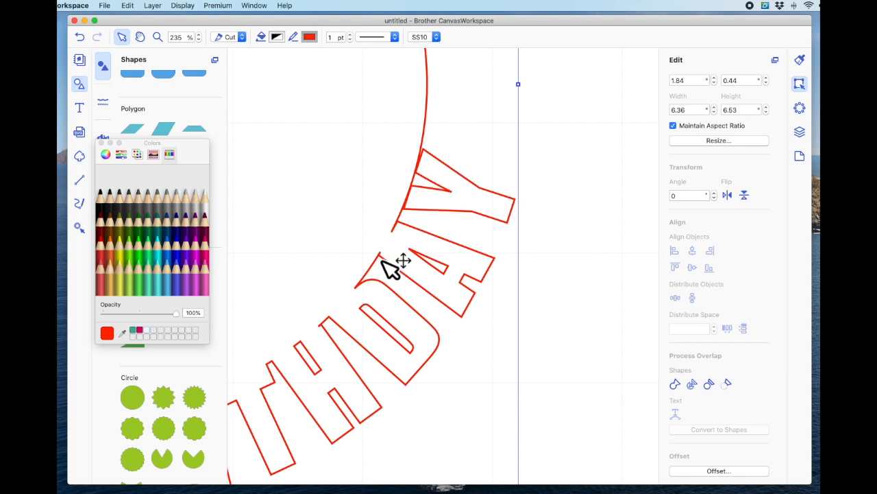
Step: Delete the stray point protruding from the lower arc's A on the side facing the D, and slightly adjust the remaining corner point
{"action": "left_click", "coordinate": [199, 40]}
{"action": "left_click", "coordinate": [199, 39]}
{"action": "left_click", "coordinate": [200, 39]}
{"action": "left_click", "coordinate": [392, 264]}
{"action": "double_click", "coordinate": [395, 269]}
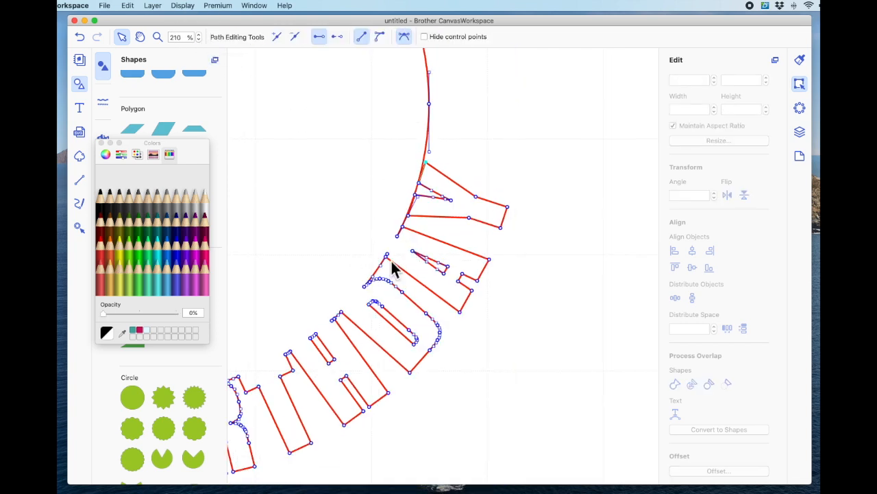
{"action": "left_click", "coordinate": [397, 264]}
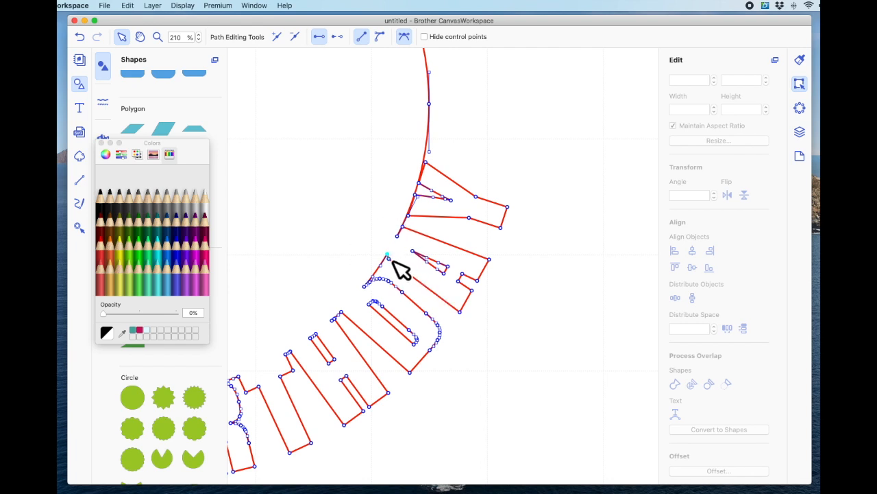
{"action": "left_click", "coordinate": [296, 37]}
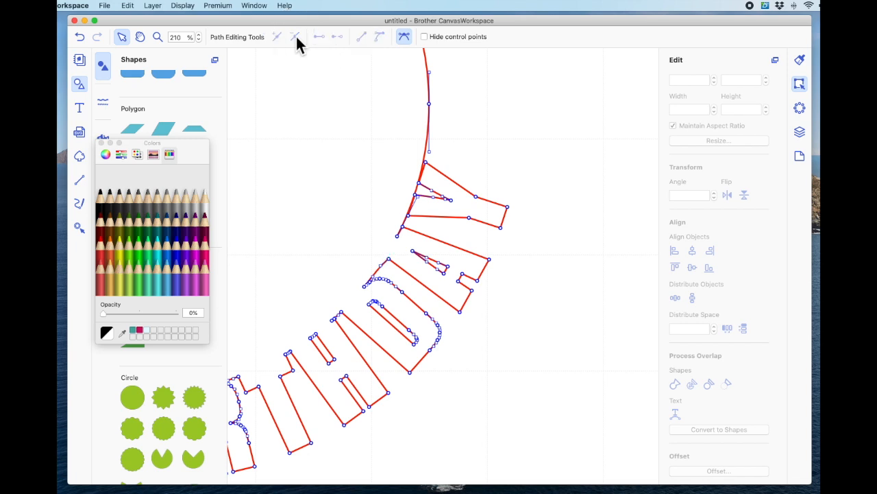
{"action": "left_click", "coordinate": [389, 259]}
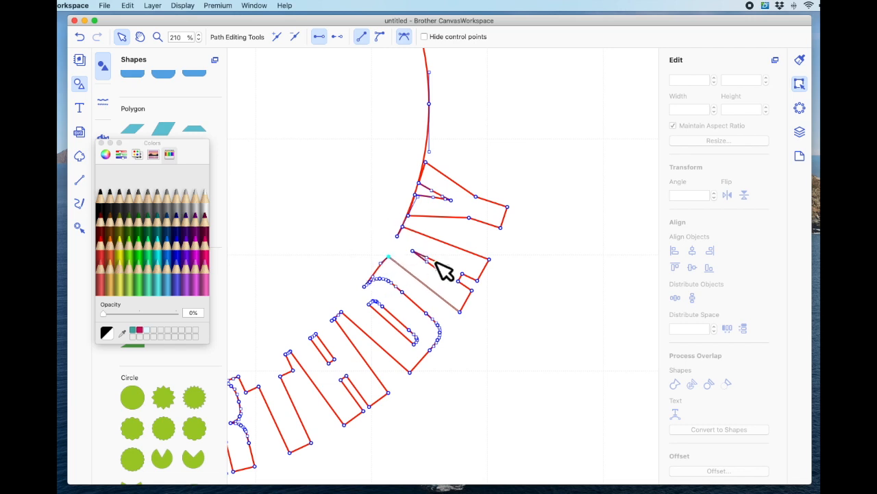
{"action": "left_click", "coordinate": [539, 266]}
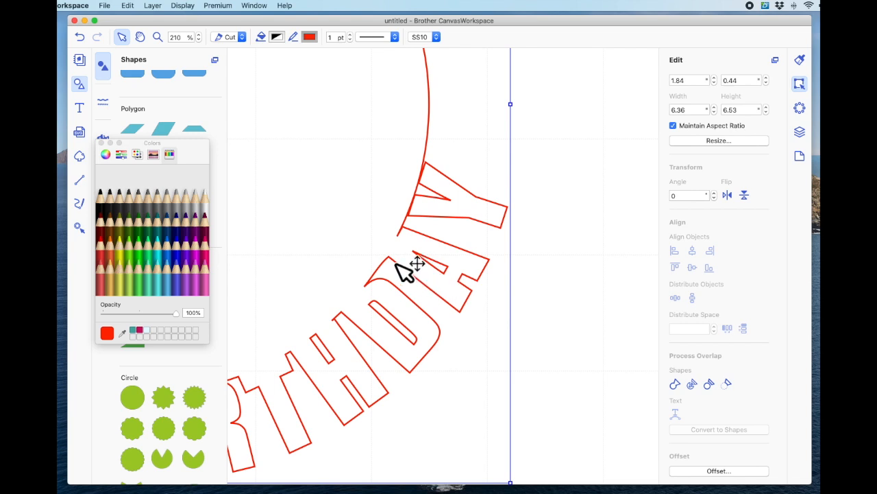
Step: Delete the stray circle point protruding from the lower arc's A on the side facing the Y
{"action": "left_click", "coordinate": [405, 238]}
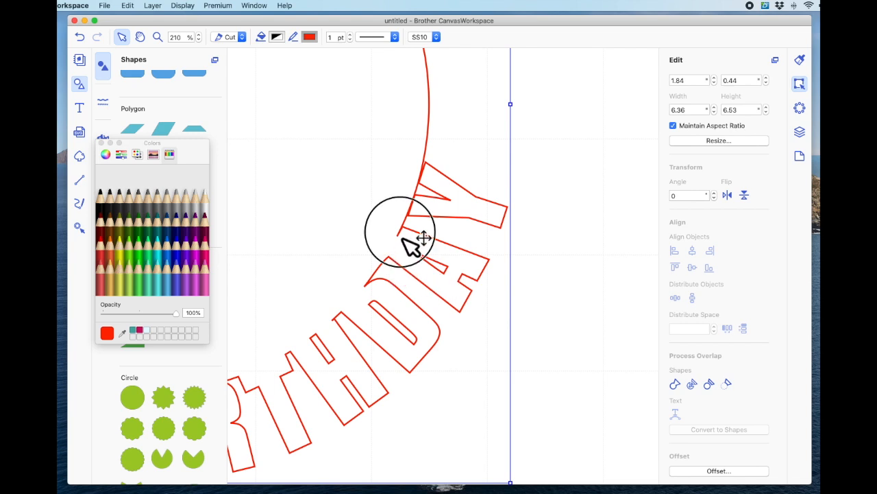
{"action": "left_click", "coordinate": [407, 237]}
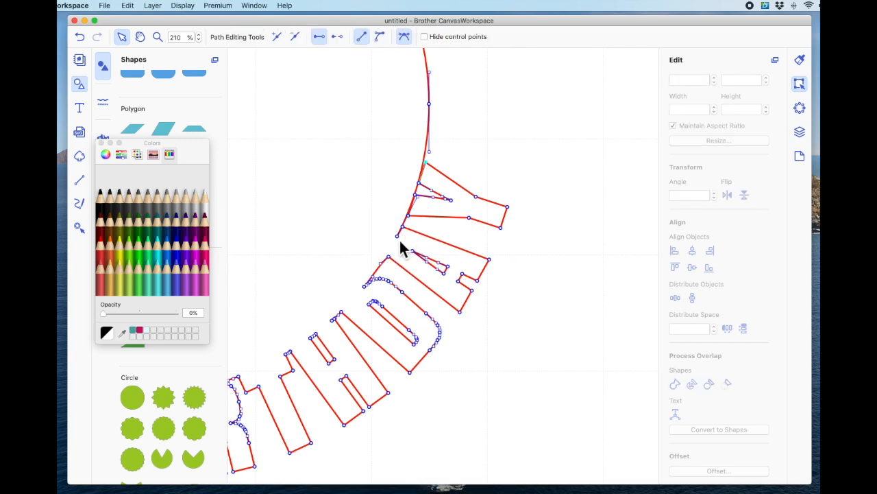
{"action": "left_click", "coordinate": [400, 245]}
{"action": "left_click", "coordinate": [401, 235]}
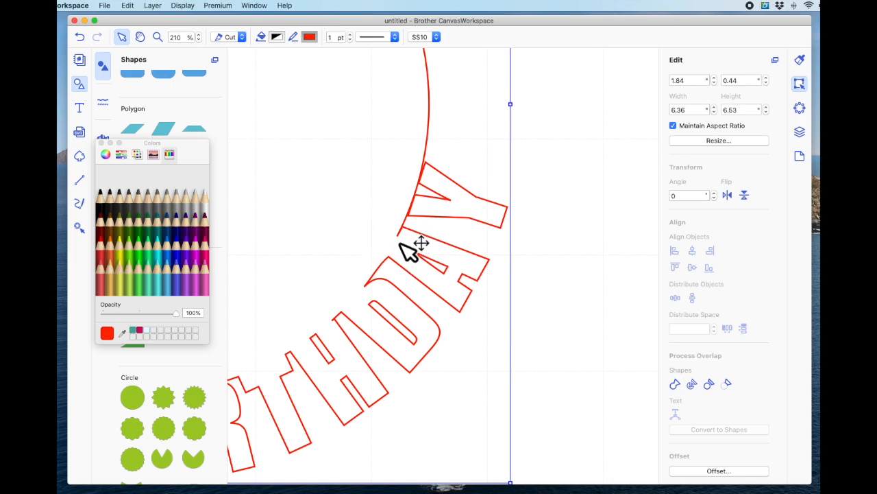
{"action": "left_click", "coordinate": [400, 237]}
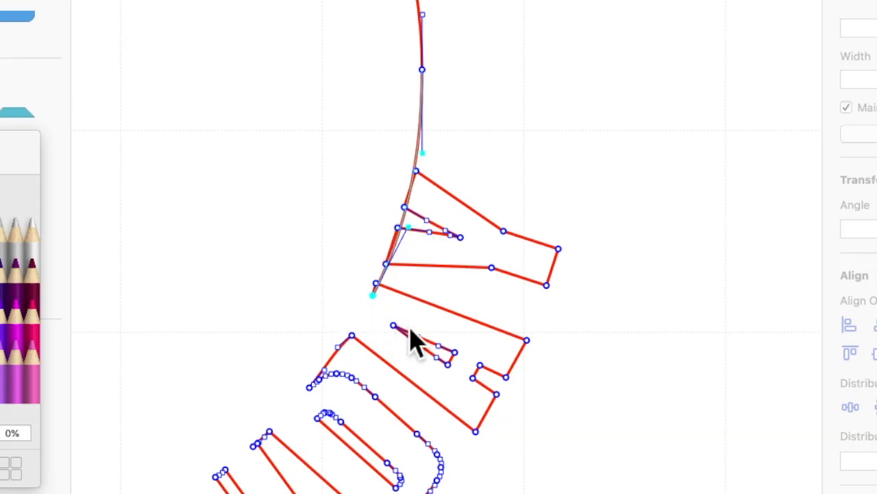
{"action": "left_click", "coordinate": [417, 343]}
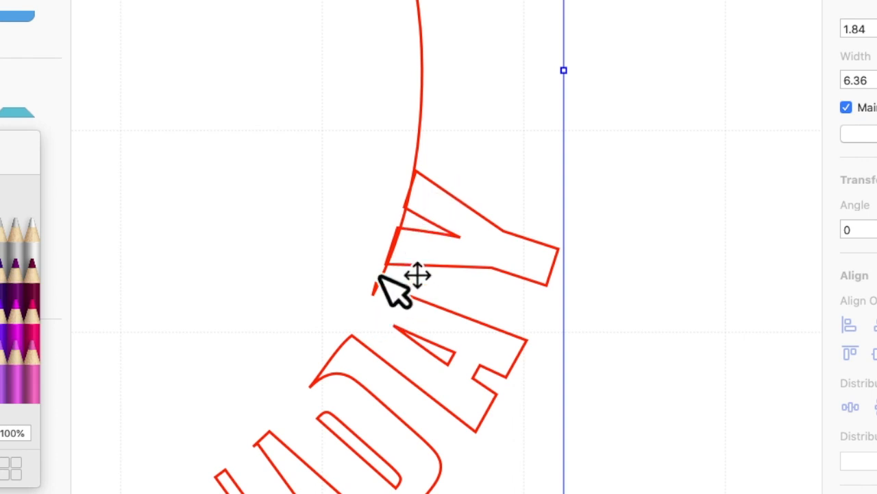
{"action": "left_click", "coordinate": [381, 297]}
{"action": "double_click", "coordinate": [381, 308]}
{"action": "left_click", "coordinate": [374, 296]}
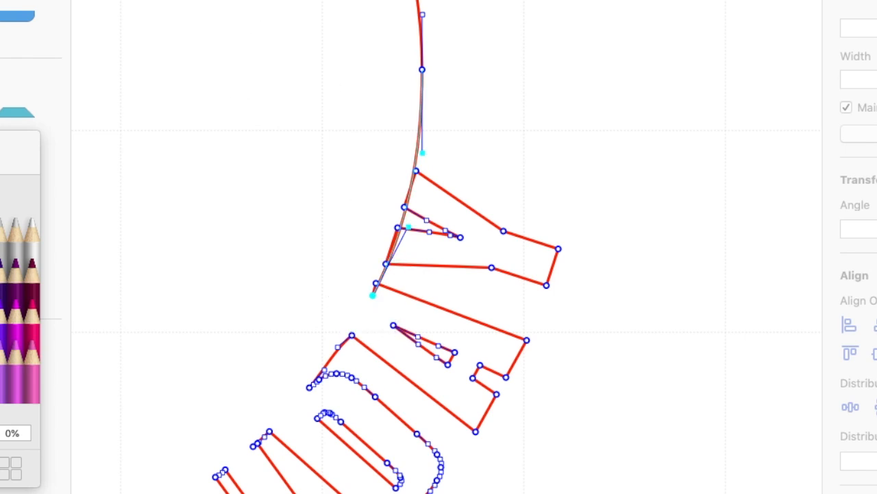
{"action": "key", "text": "Delete"}
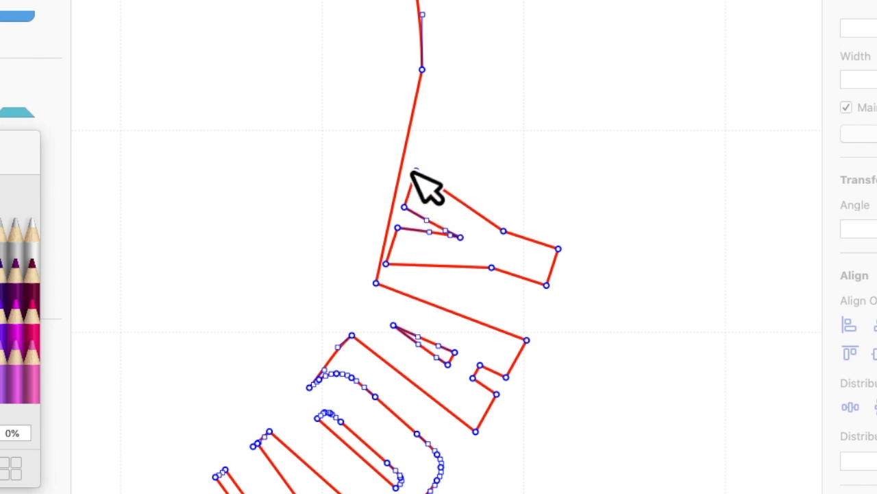
Step: Convert the straight segment running past the lower arc's Y to a curve, and shape it with its handles to follow the circle
{"action": "left_click", "coordinate": [378, 284]}
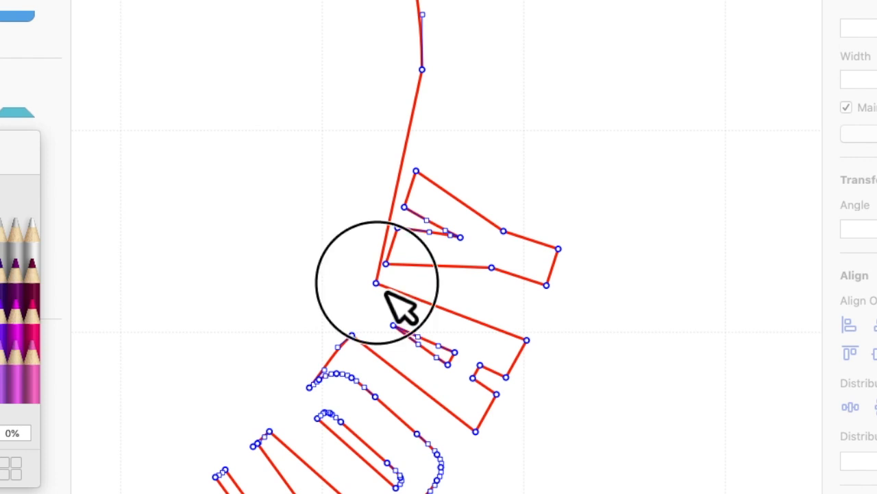
{"action": "left_click", "coordinate": [414, 168]}
{"action": "left_click", "coordinate": [381, 288]}
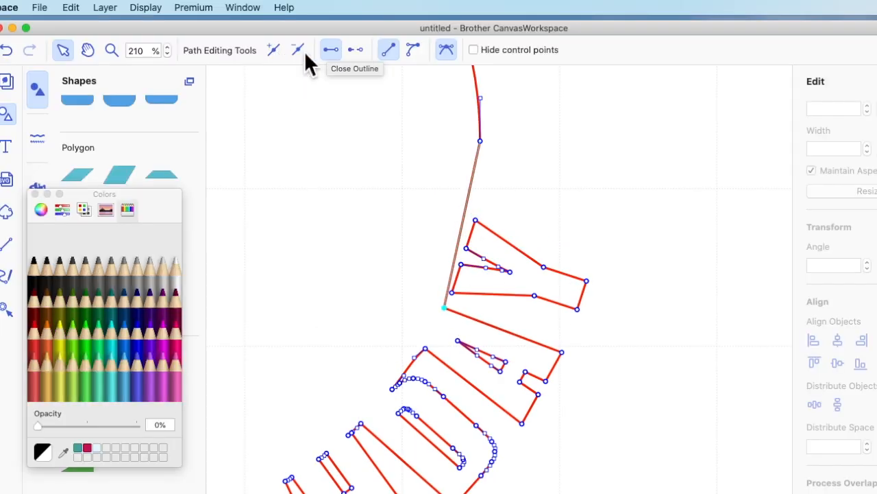
{"action": "left_click", "coordinate": [414, 49]}
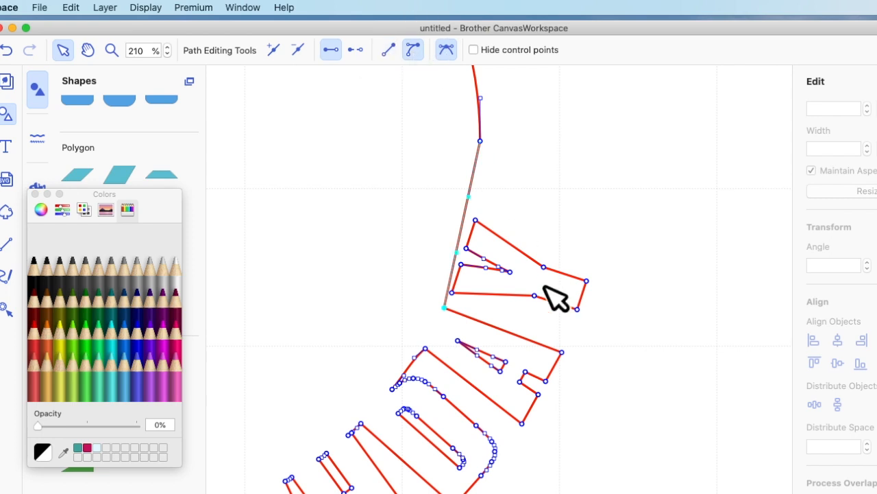
{"action": "left_click_drag", "start_coordinate": [471, 261], "coordinate": [483, 266]}
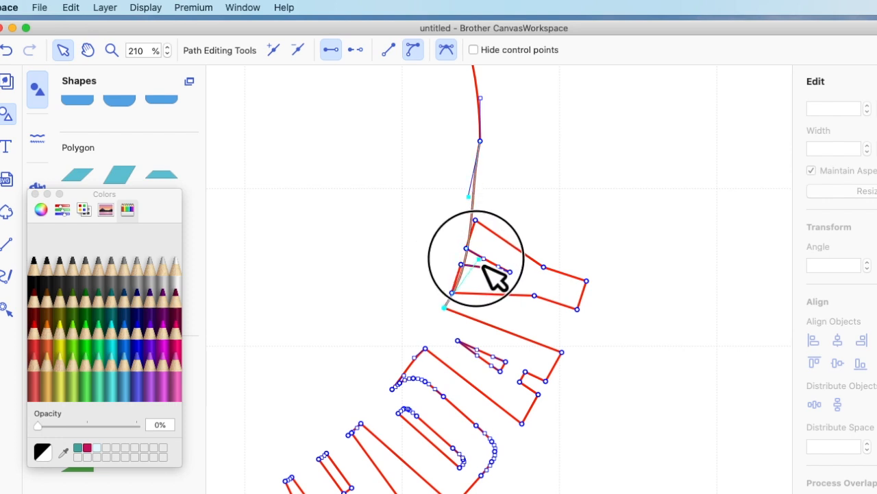
{"action": "left_click_drag", "start_coordinate": [469, 197], "coordinate": [488, 208]}
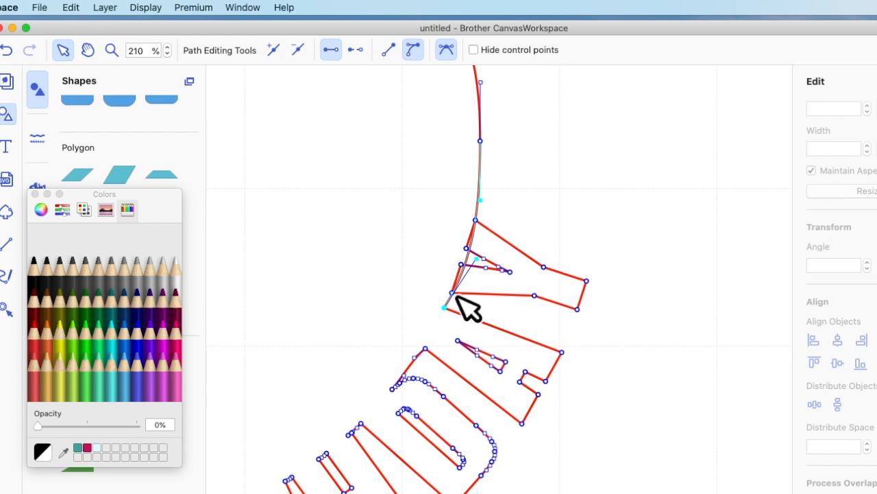
{"action": "left_click", "coordinate": [170, 55]}
{"action": "left_click", "coordinate": [170, 53]}
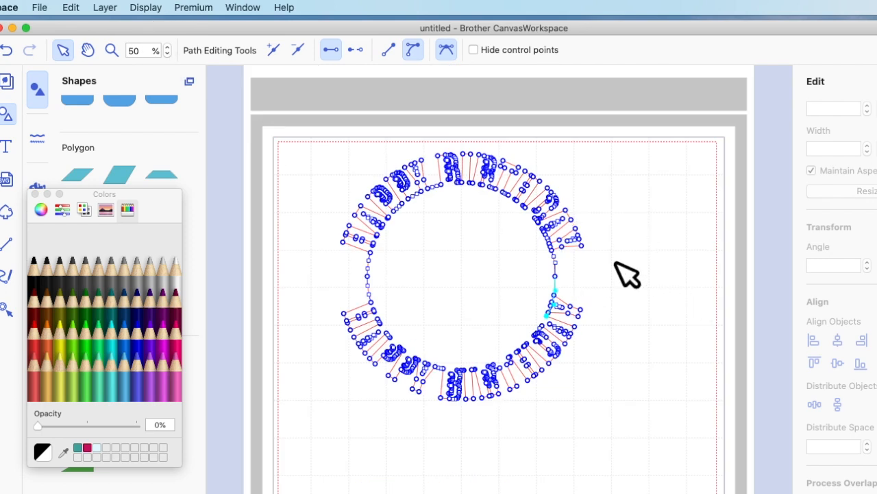
{"action": "left_click", "coordinate": [614, 262]}
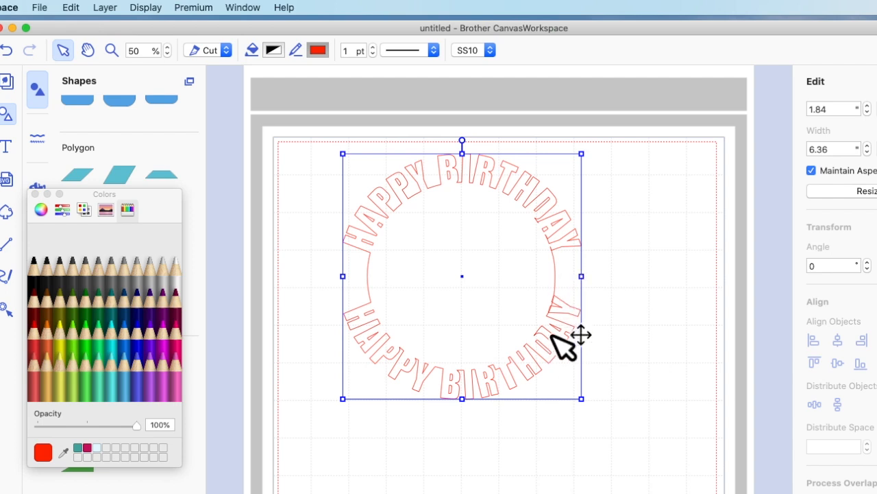
Step: Move the whole design to X 2.49, Y 1.06 inches and weld it again
{"action": "left_click", "coordinate": [328, 164]}
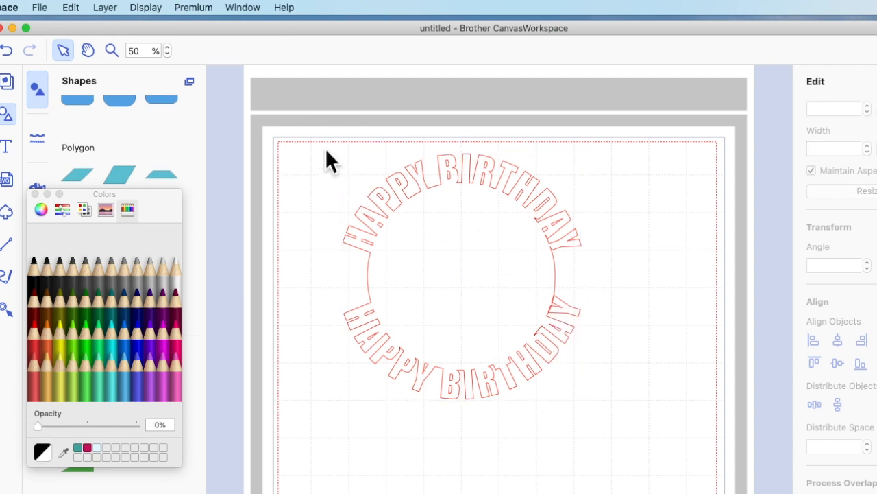
{"action": "left_click_drag", "start_coordinate": [326, 145], "coordinate": [657, 477]}
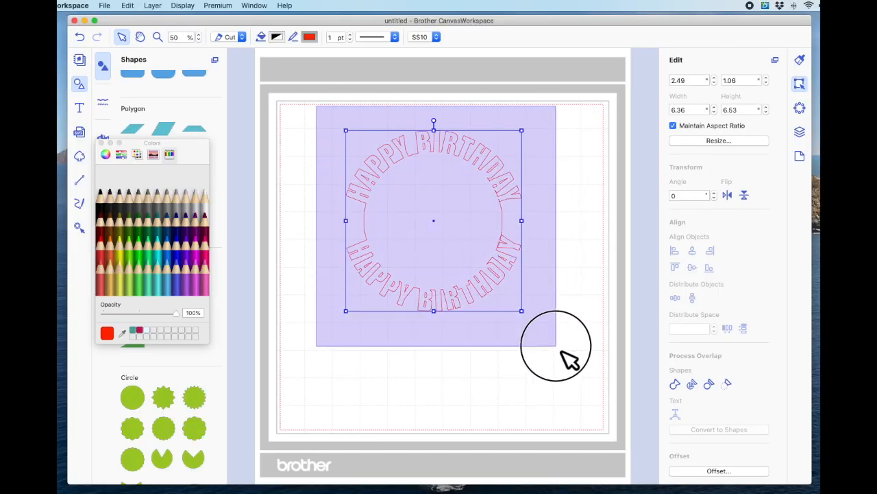
{"action": "left_click_drag", "start_coordinate": [561, 352], "coordinate": [562, 338]}
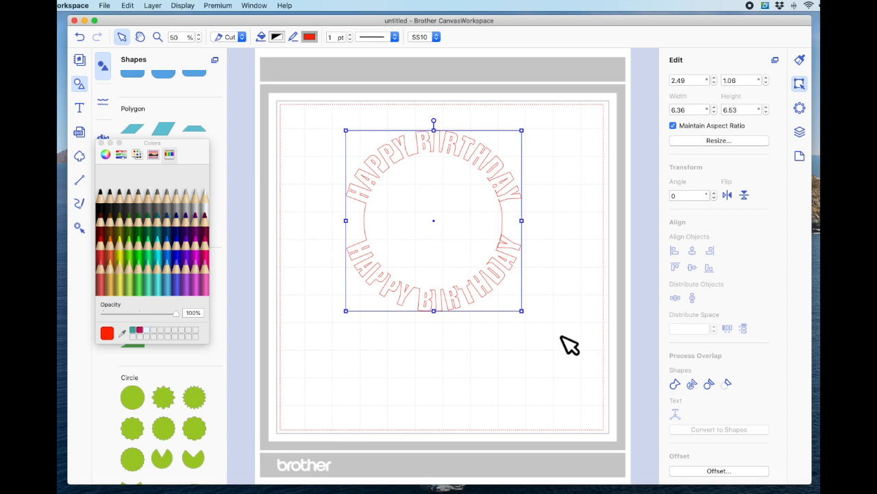
{"action": "left_click", "coordinate": [678, 390]}
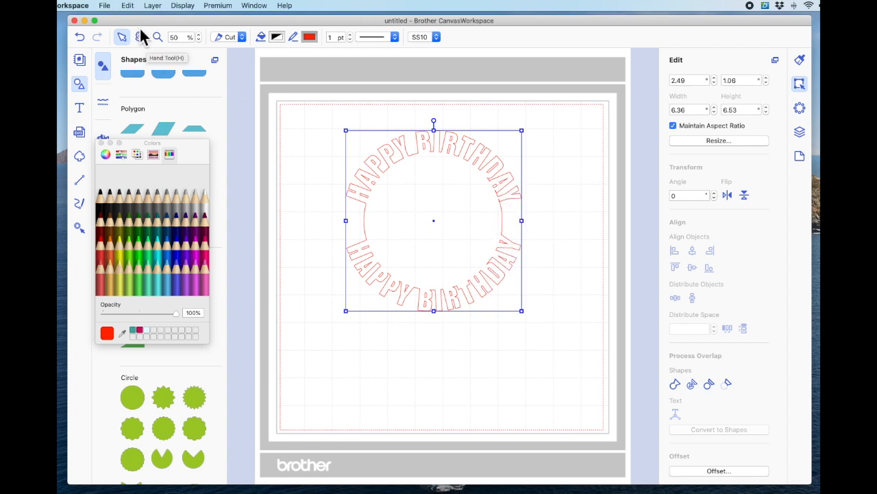
Step: Examine the welded design up close where the upper arc's letters D, A and Y meet the circle
{"action": "left_click", "coordinate": [158, 37]}
{"action": "left_click_drag", "start_coordinate": [334, 115], "coordinate": [527, 314]}
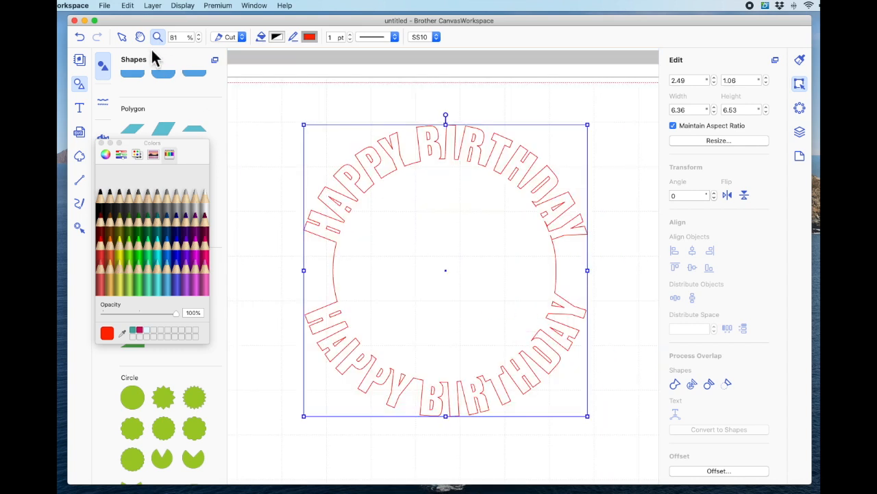
{"action": "left_click", "coordinate": [123, 37]}
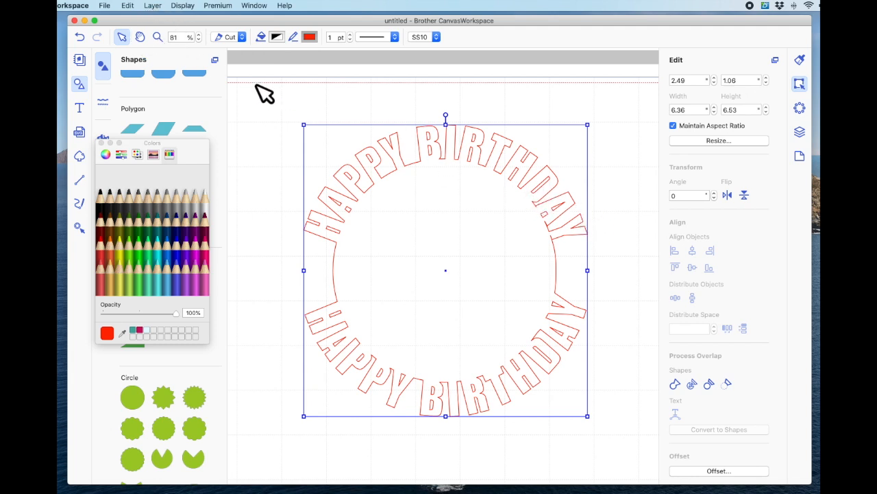
{"action": "left_click", "coordinate": [157, 37]}
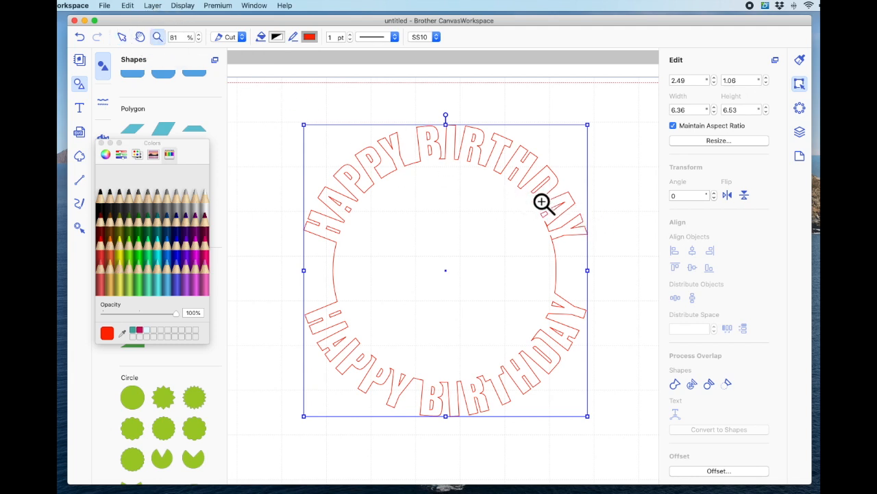
{"action": "left_click_drag", "start_coordinate": [528, 185], "coordinate": [609, 272]}
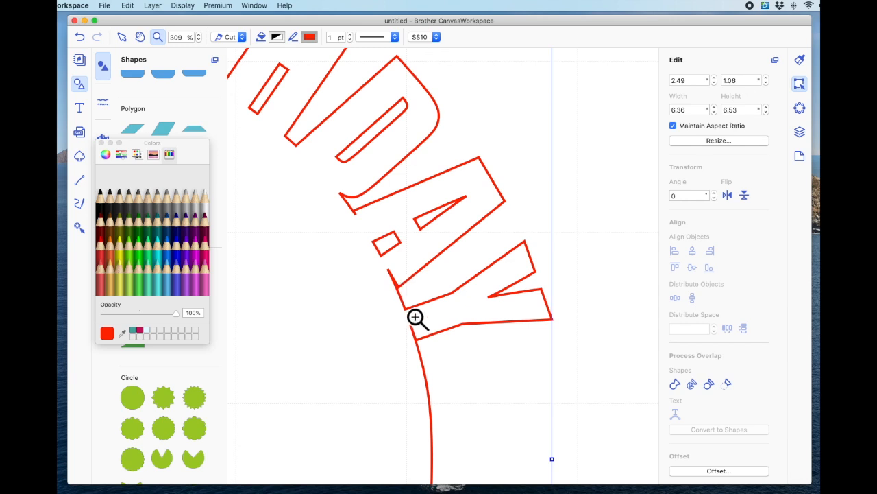
{"action": "left_click", "coordinate": [122, 37]}
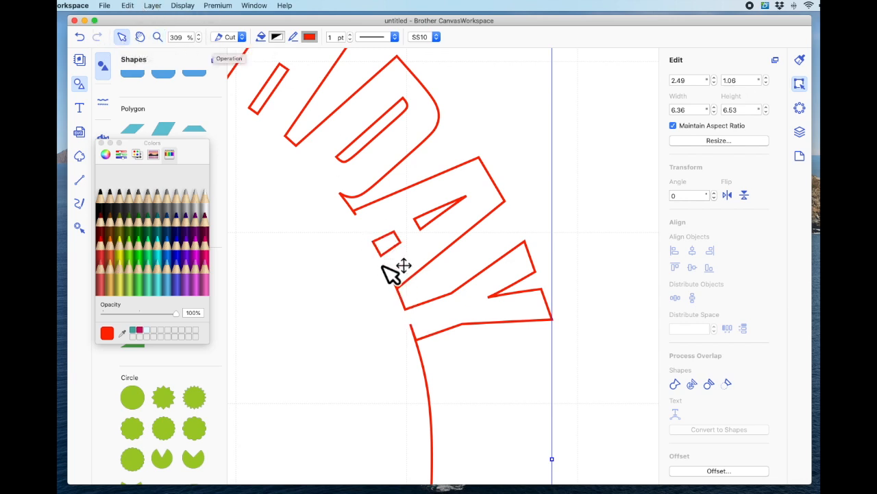
Step: Delete the stray circle point protruding at the inner corner of the upper arc's A beside the Y
{"action": "double_click", "coordinate": [395, 281]}
{"action": "left_click_drag", "start_coordinate": [396, 275], "coordinate": [400, 297]}
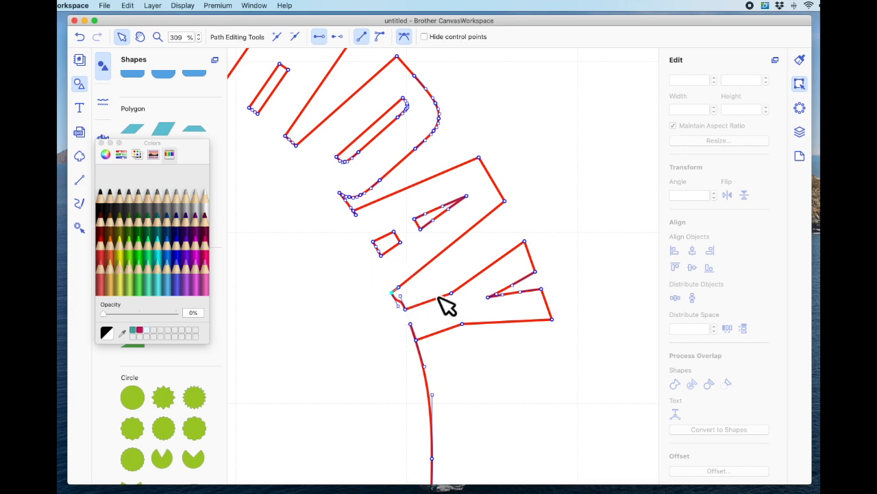
{"action": "left_click", "coordinate": [296, 36]}
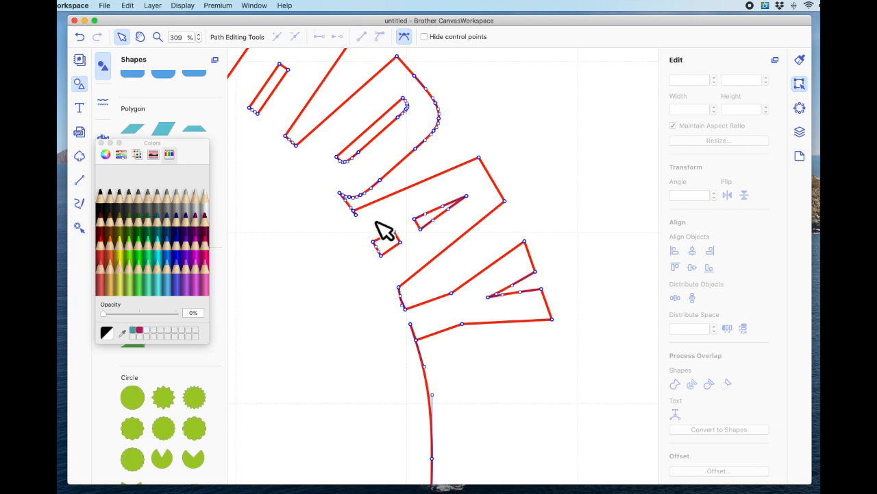
Step: Convert the short curved segment joining the upper arc's A and Y to a straight line
{"action": "left_click", "coordinate": [410, 300]}
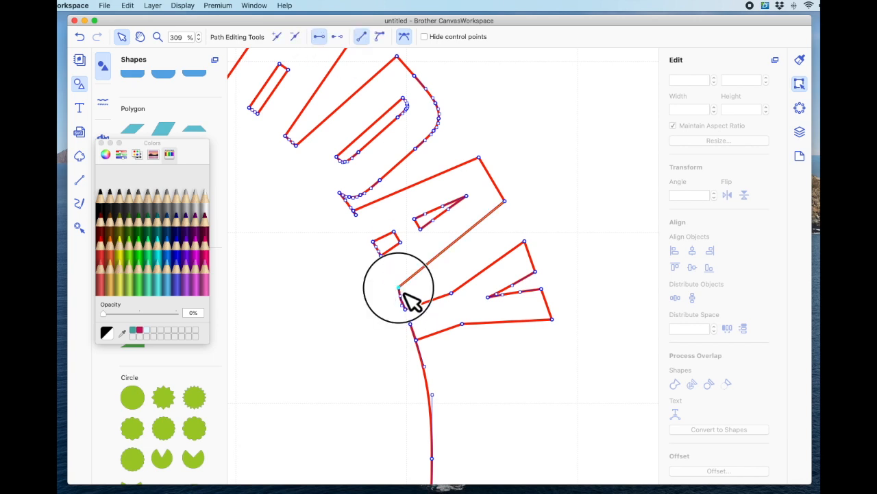
{"action": "left_click", "coordinate": [403, 303]}
{"action": "left_click", "coordinate": [405, 300]}
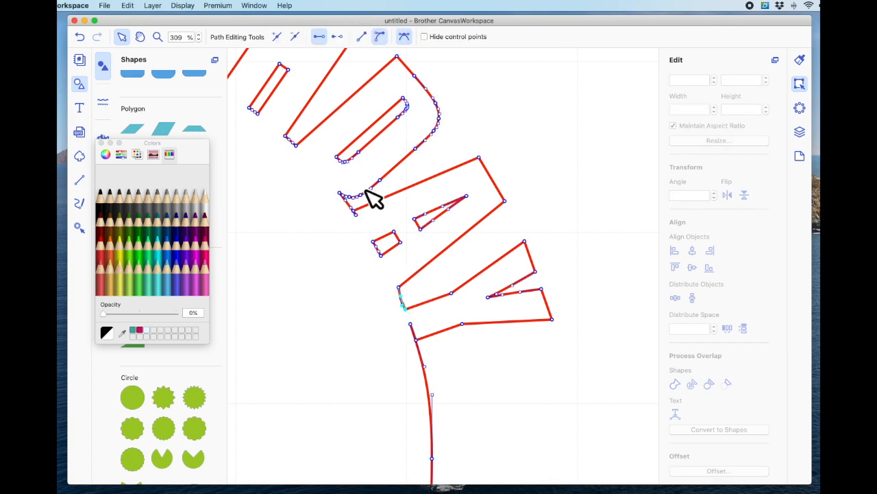
{"action": "left_click", "coordinate": [361, 36]}
{"action": "left_click", "coordinate": [528, 172]}
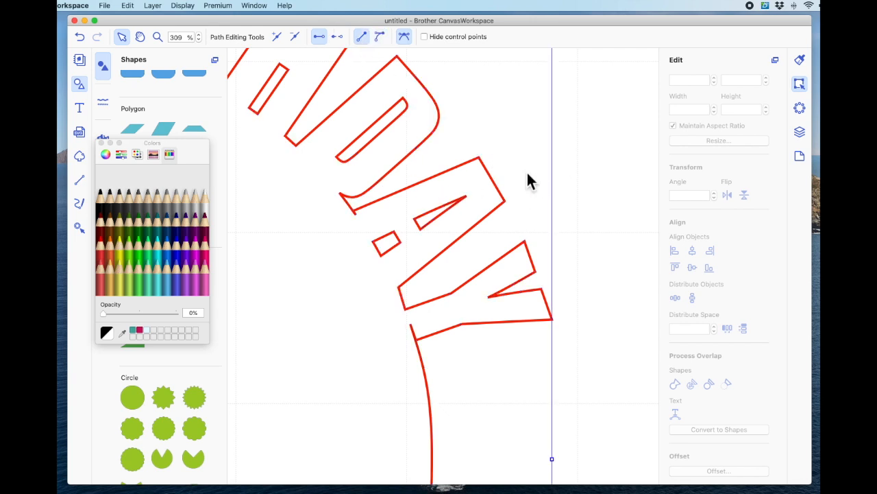
Step: Delete the stray circle point protruding past the upper arc's Y where the circle's edge meets the letter
{"action": "left_click", "coordinate": [433, 301]}
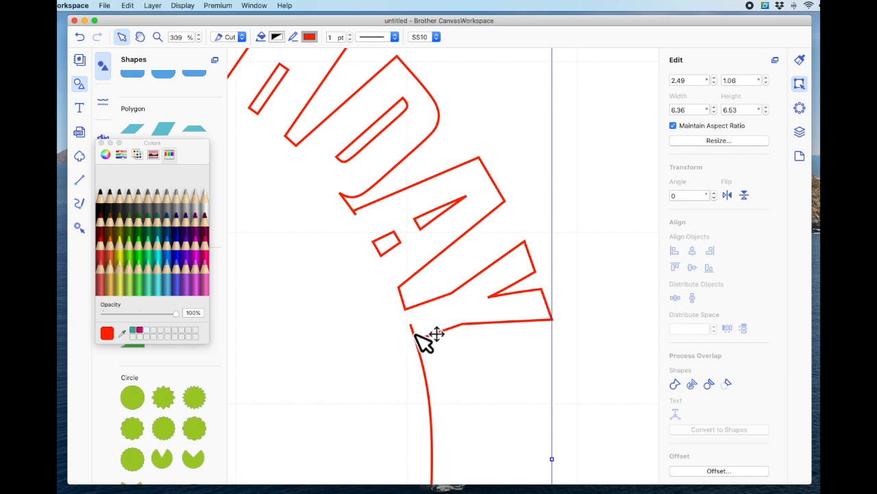
{"action": "double_click", "coordinate": [415, 332]}
{"action": "double_click", "coordinate": [415, 335]}
{"action": "double_click", "coordinate": [418, 339]}
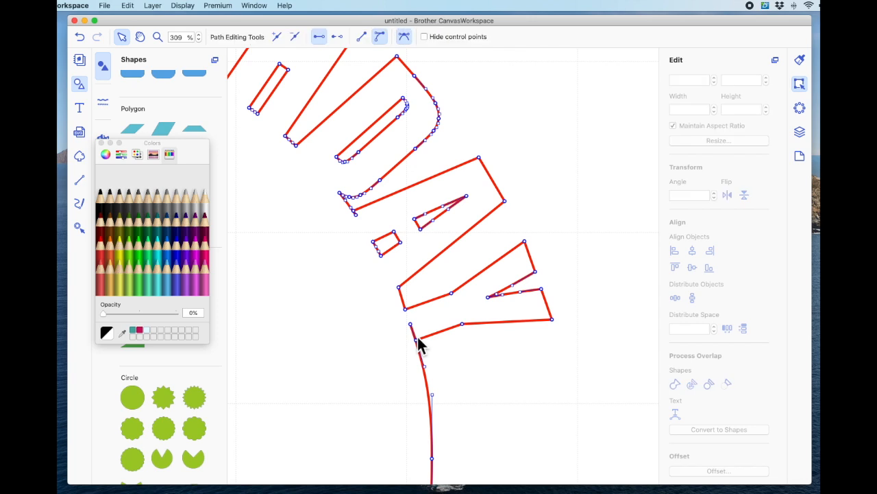
{"action": "key", "text": "Escape"}
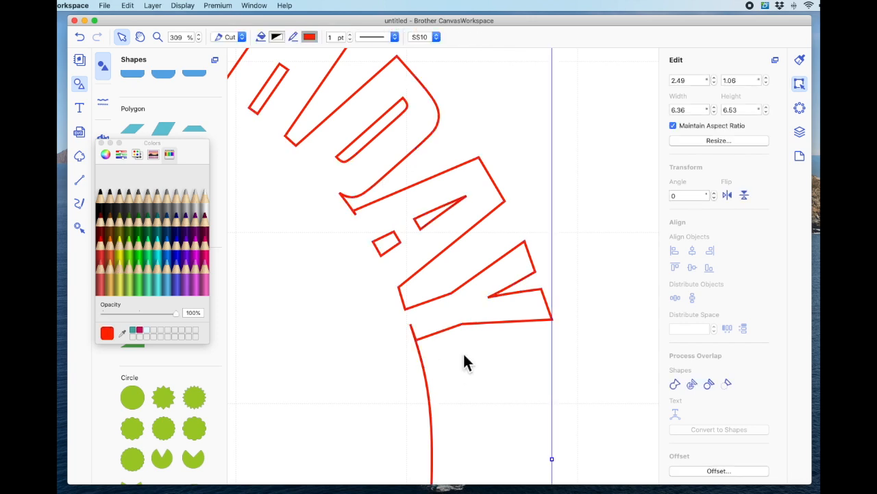
{"action": "double_click", "coordinate": [412, 334]}
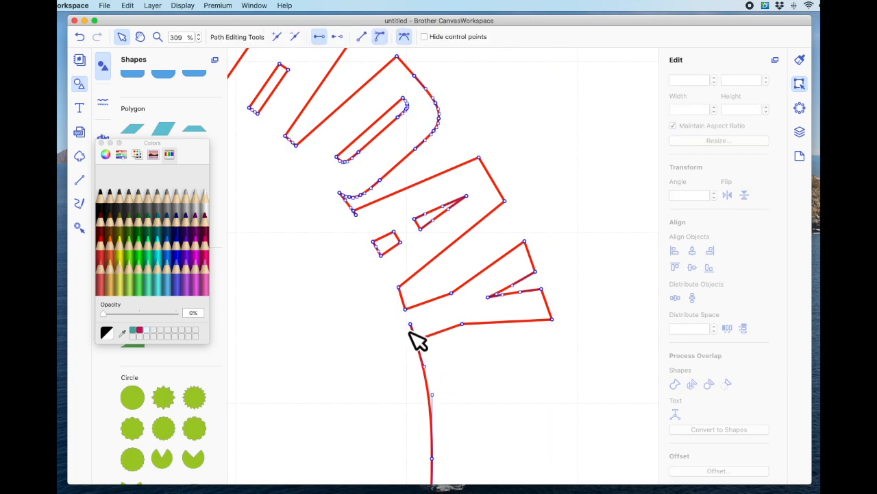
{"action": "left_click", "coordinate": [414, 328]}
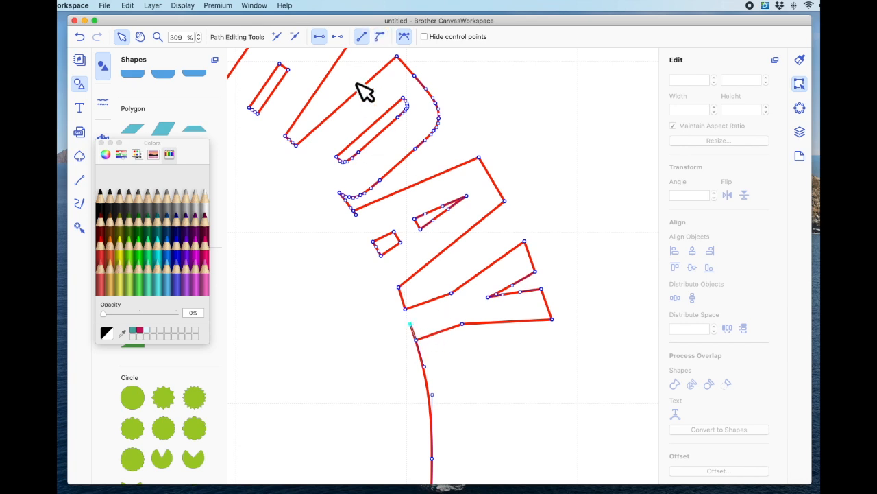
{"action": "left_click", "coordinate": [296, 36]}
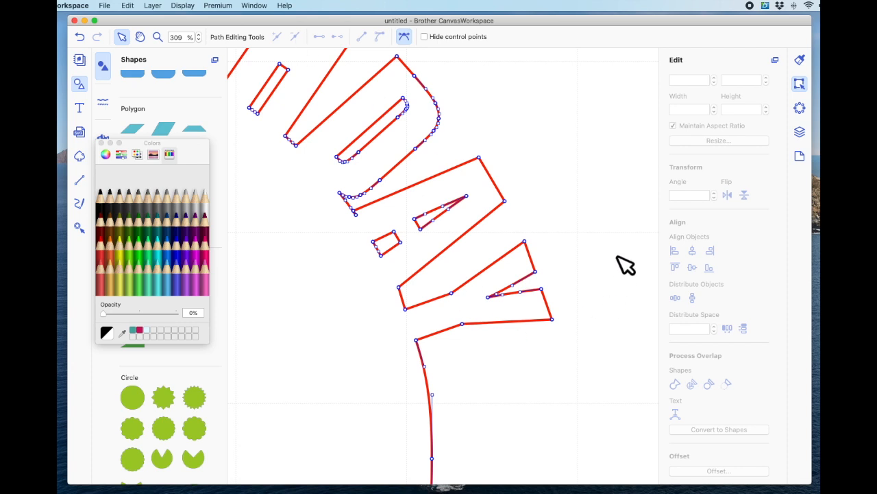
{"action": "left_click", "coordinate": [559, 206]}
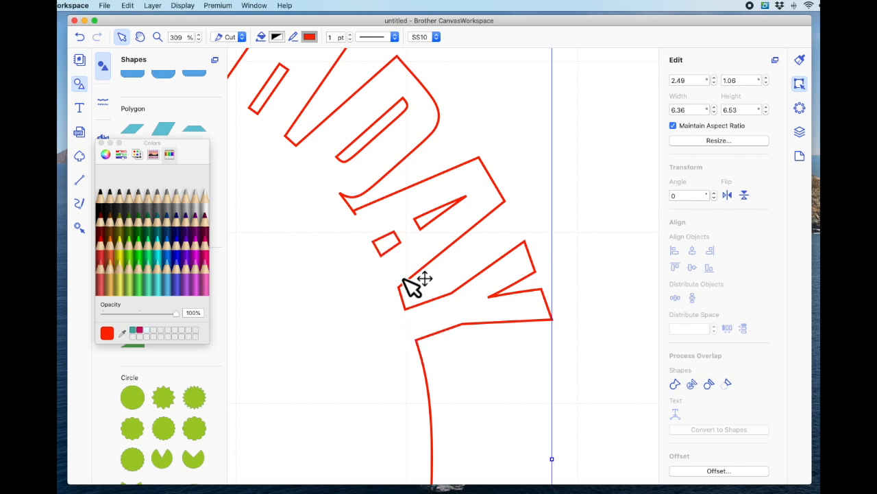
Step: Delete the stray circle point protruding at the corner where the upper arc's D and A join
{"action": "double_click", "coordinate": [363, 222]}
{"action": "left_click", "coordinate": [357, 212]}
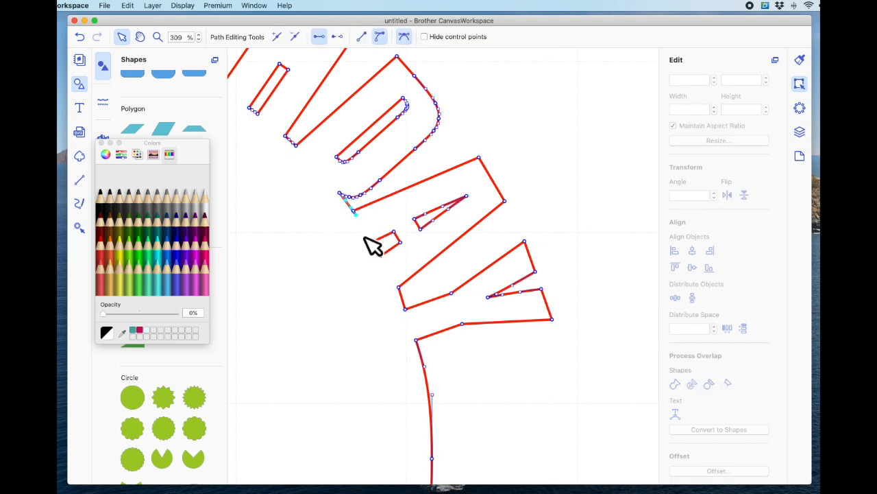
{"action": "left_click", "coordinate": [296, 37]}
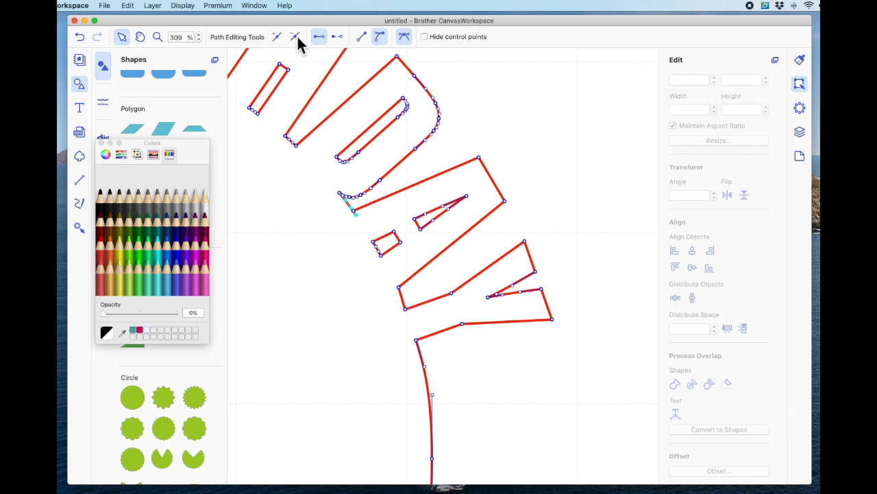
{"action": "left_click", "coordinate": [505, 115]}
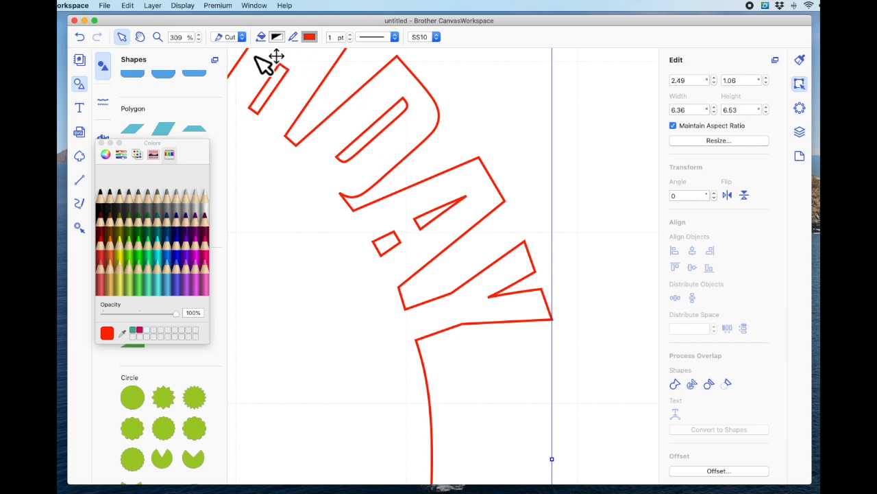
Step: Set the zoom to 50% and examine the whole welded HAPPY BIRTHDAY design for remaining flaws
{"action": "left_click", "coordinate": [156, 39]}
{"action": "left_click_drag", "start_coordinate": [184, 39], "coordinate": [161, 37]}
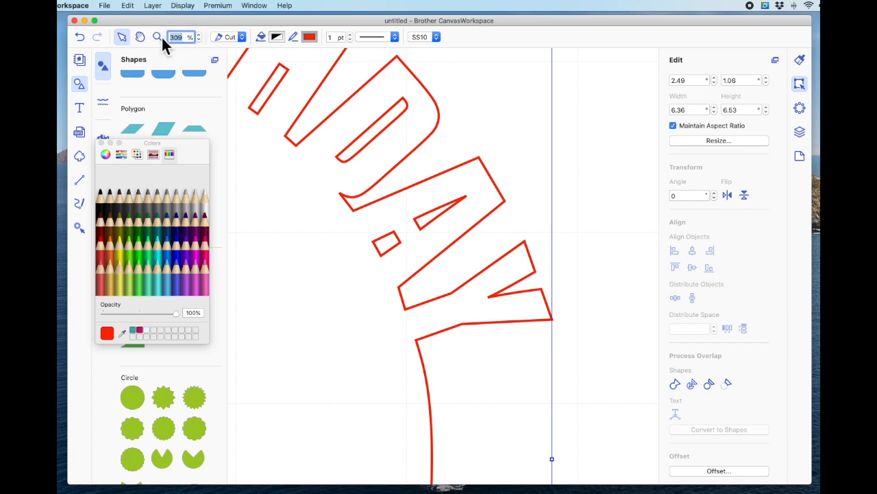
{"action": "type", "text": "50"}
{"action": "key", "text": "Return"}
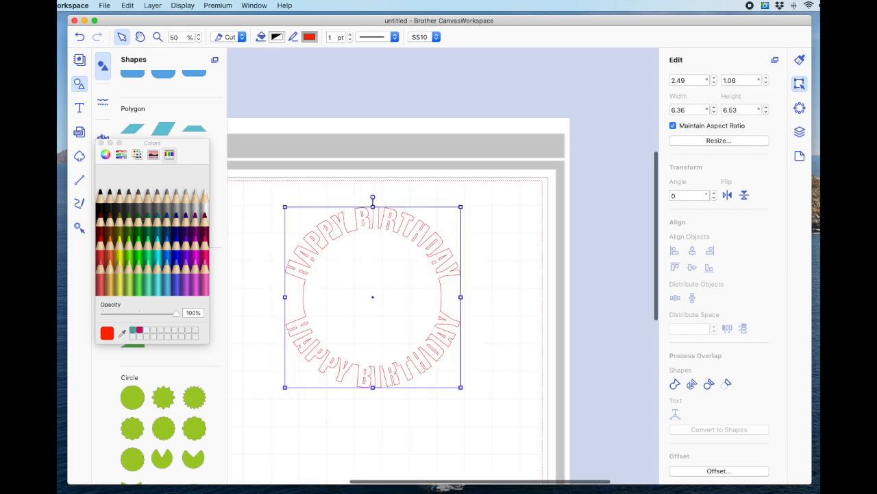
{"action": "left_click", "coordinate": [496, 222]}
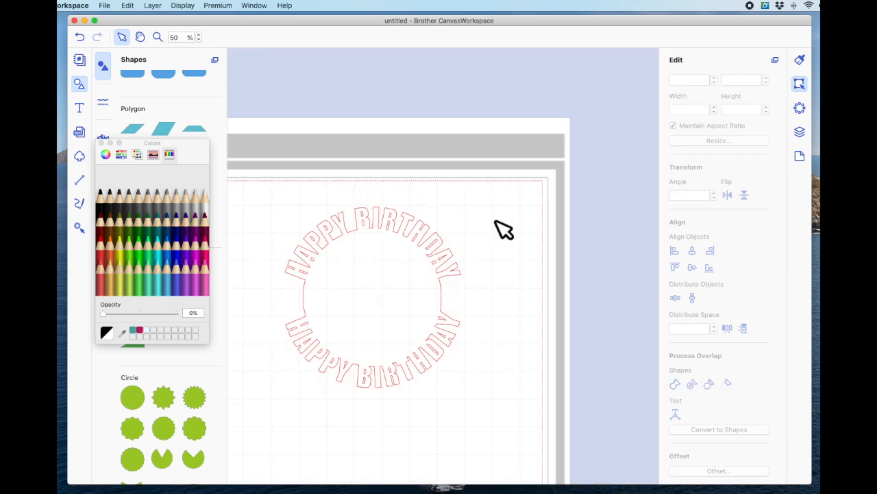
{"action": "left_click", "coordinate": [455, 267]}
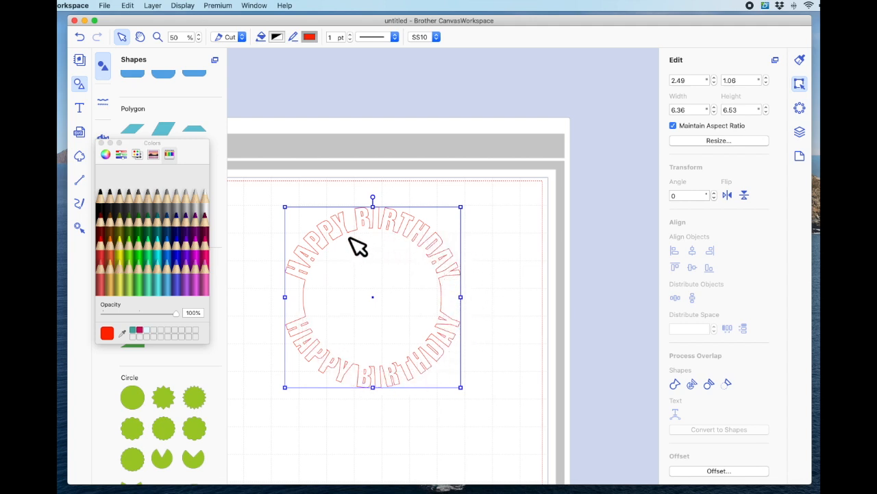
{"action": "left_click", "coordinate": [523, 259]}
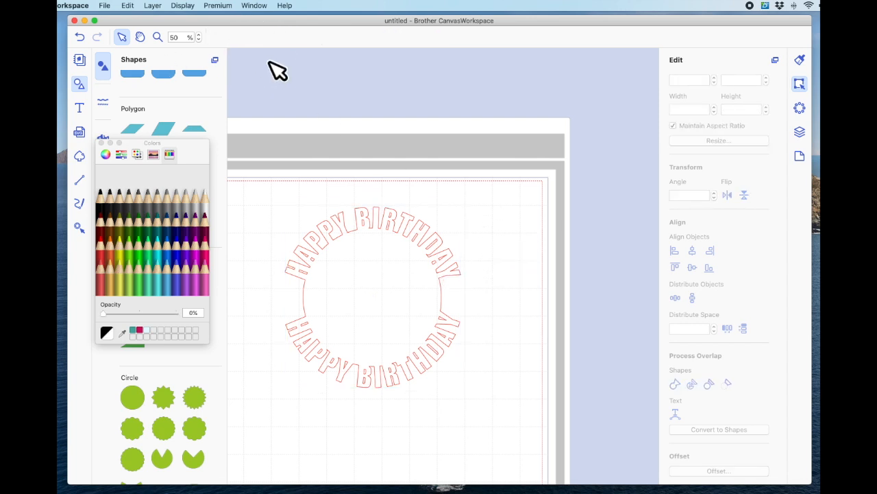
{"action": "scroll", "coordinate": [402, 148], "scroll_direction": "left", "scroll_amount": 3}
{"action": "scroll", "coordinate": [404, 148], "scroll_direction": "down", "scroll_amount": 5}
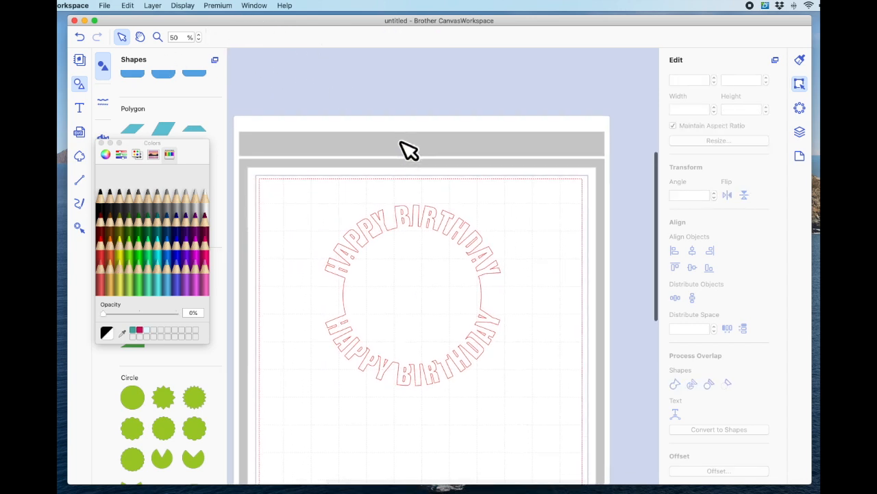
Step: Set both the fill and the line color of the welded design to bright pink
{"action": "left_click", "coordinate": [449, 180]}
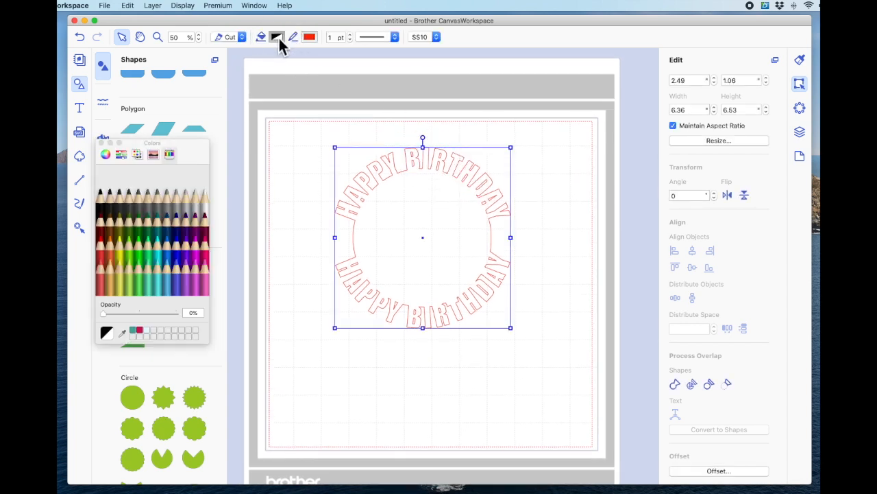
{"action": "left_click", "coordinate": [205, 252]}
{"action": "left_click", "coordinate": [310, 38]}
{"action": "left_click", "coordinate": [208, 249]}
{"action": "left_click", "coordinate": [568, 128]}
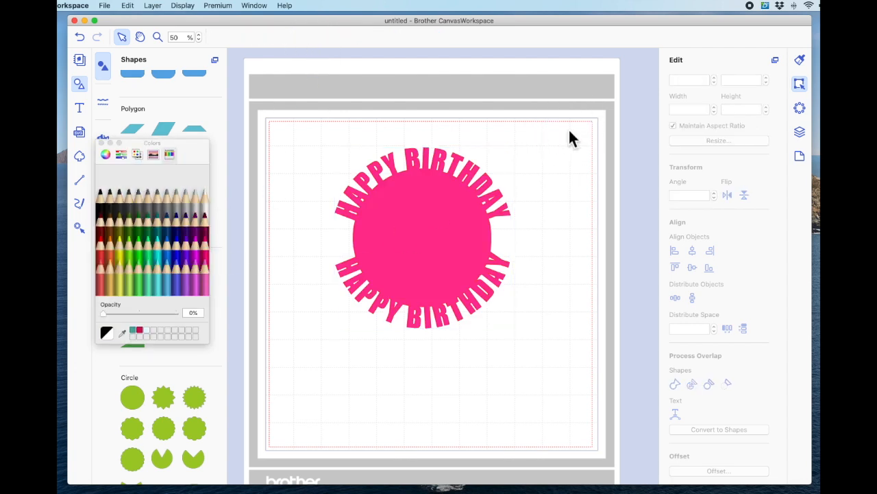
Step: Create an outward 0.08-inch offset line with round corners around only the outer edge, and move it to X 3.12, Y 6.64 inches
{"action": "left_click", "coordinate": [473, 177]}
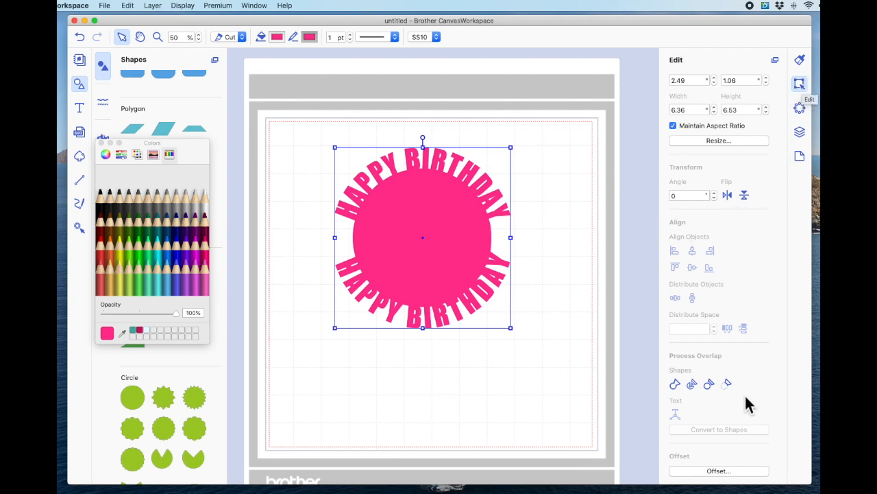
{"action": "left_click", "coordinate": [726, 471]}
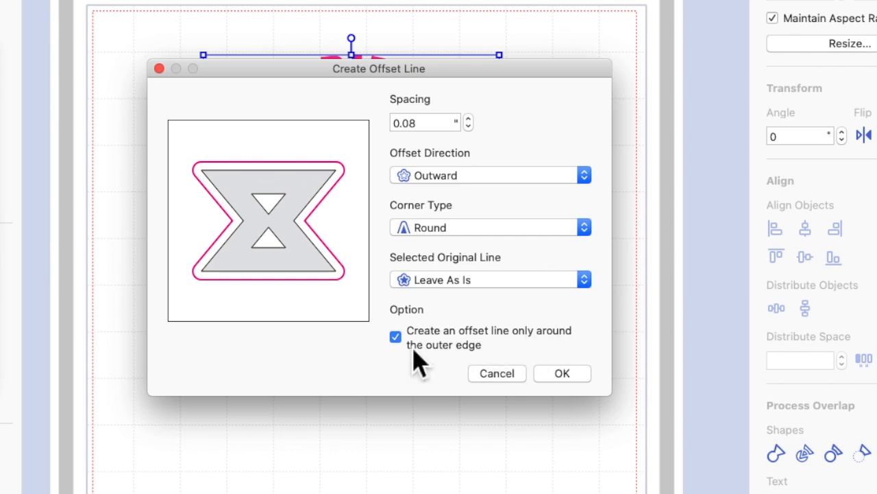
{"action": "left_click", "coordinate": [568, 375]}
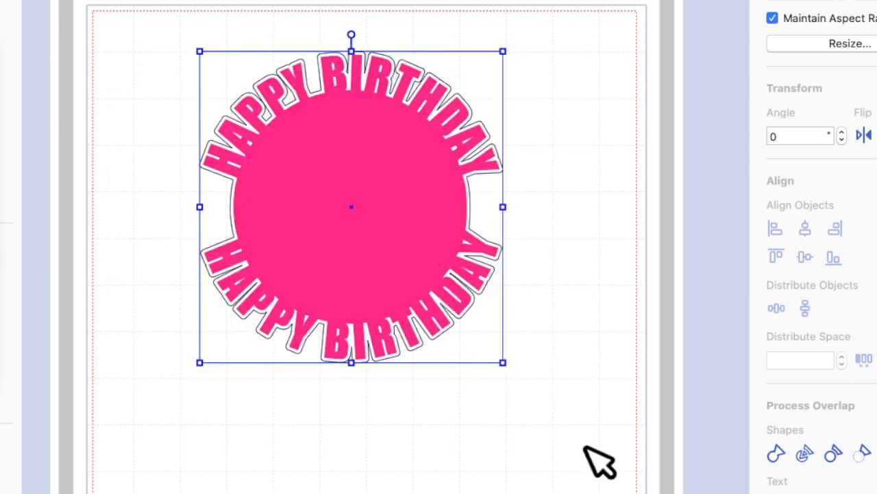
{"action": "left_click_drag", "start_coordinate": [476, 126], "coordinate": [488, 356]}
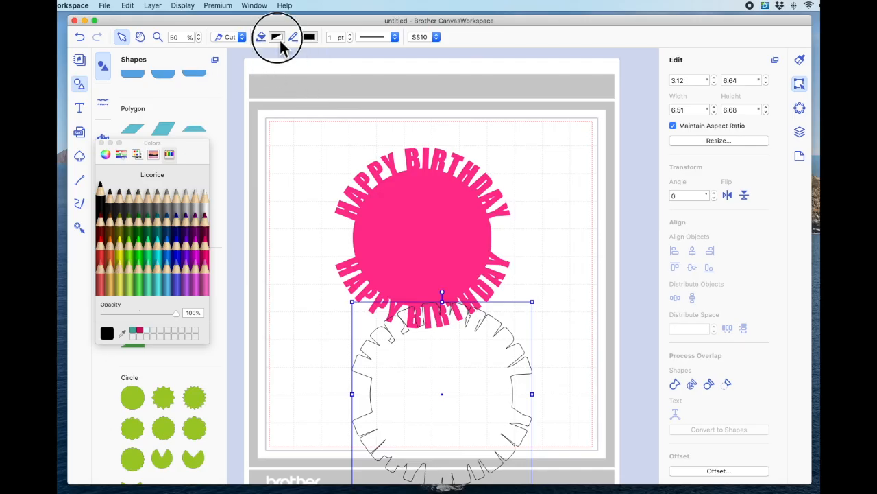
{"action": "left_click", "coordinate": [107, 216]}
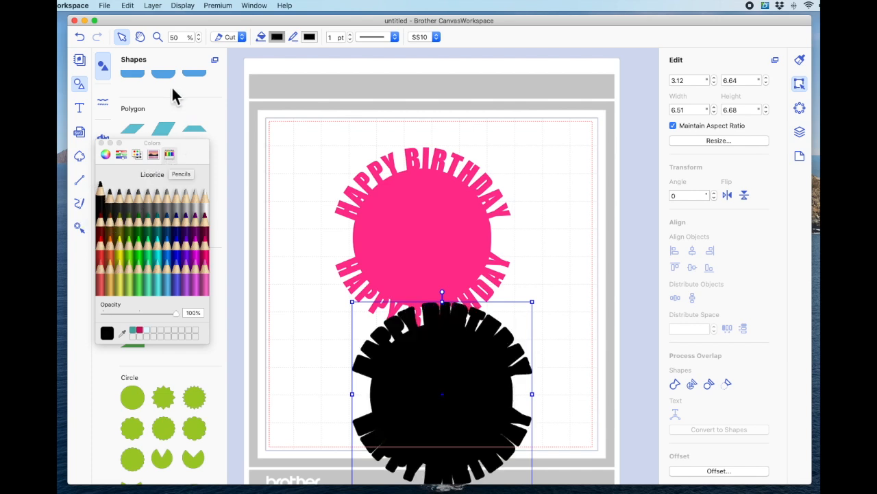
{"action": "left_click", "coordinate": [81, 37]}
{"action": "left_click", "coordinate": [541, 375]}
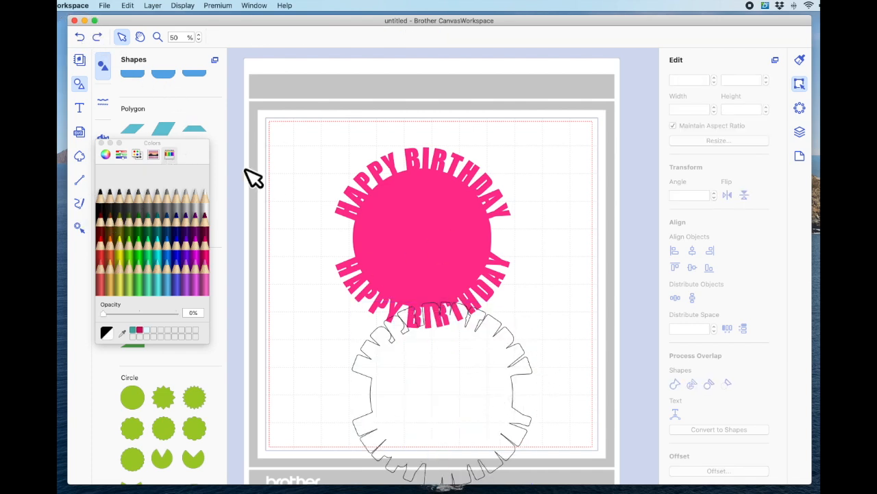
Step: Fill the offset shape below the pink design with black (Licorice)
{"action": "left_click", "coordinate": [100, 205]}
{"action": "left_click", "coordinate": [414, 340]}
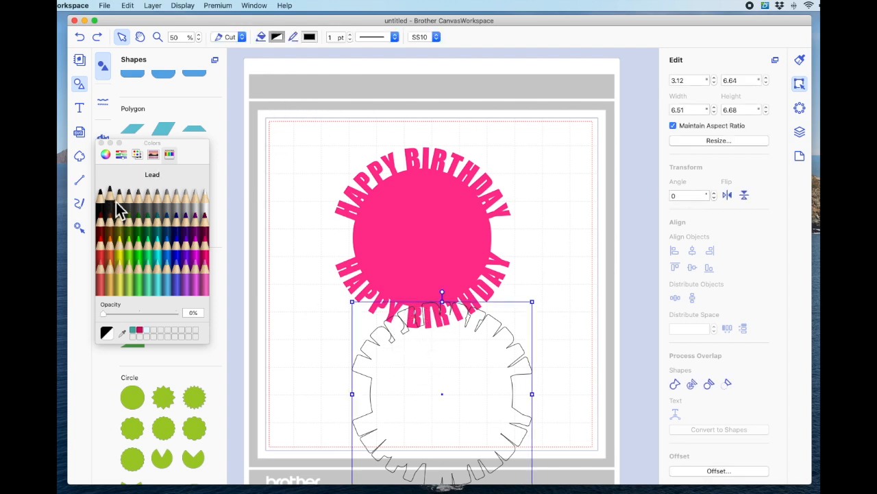
{"action": "left_click", "coordinate": [293, 37]}
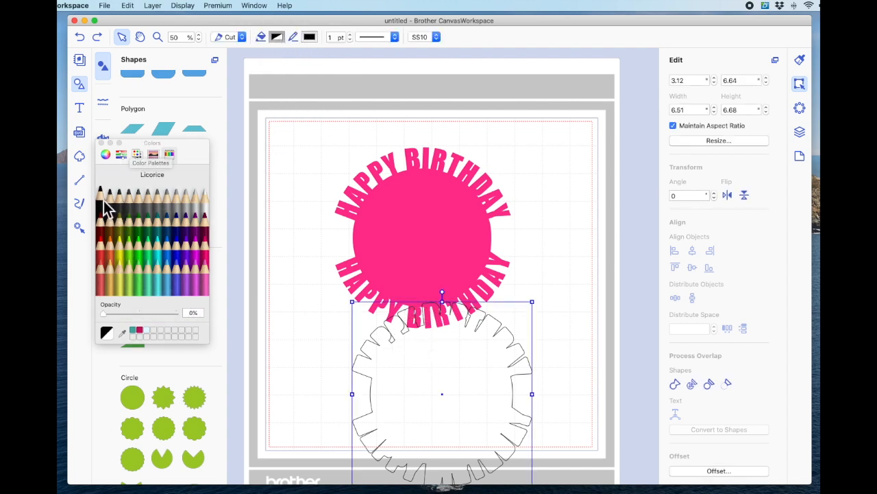
{"action": "left_click", "coordinate": [103, 203]}
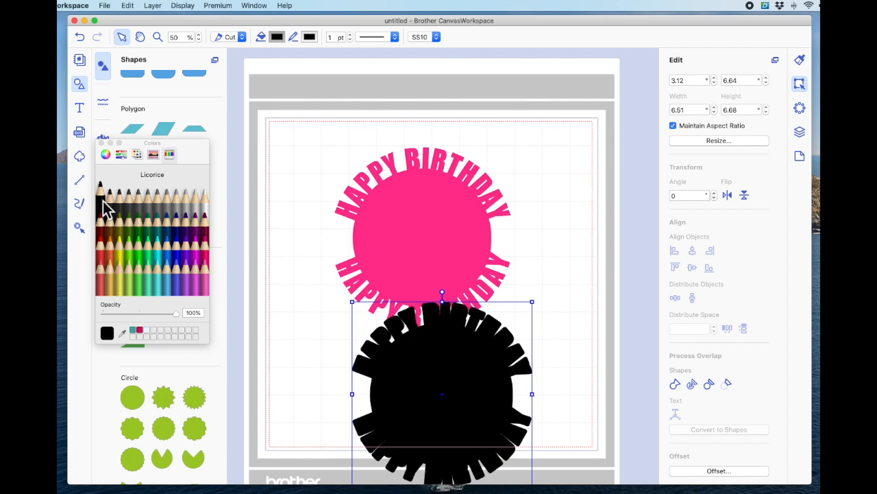
Step: Close the color picker and move the black offset shape over the pink design at X 2.40, Y 0.93 inches
{"action": "left_click", "coordinate": [101, 143]}
{"action": "left_click_drag", "start_coordinate": [421, 392], "coordinate": [400, 232]}
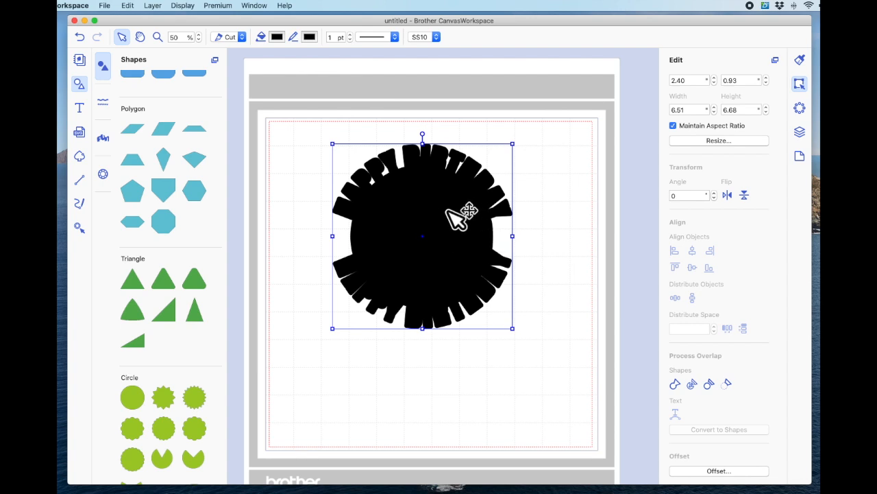
Step: Send the black offset shape to the back, behind the pink HAPPY BIRTHDAY design, and deselect it
{"action": "right_click", "coordinate": [427, 195]}
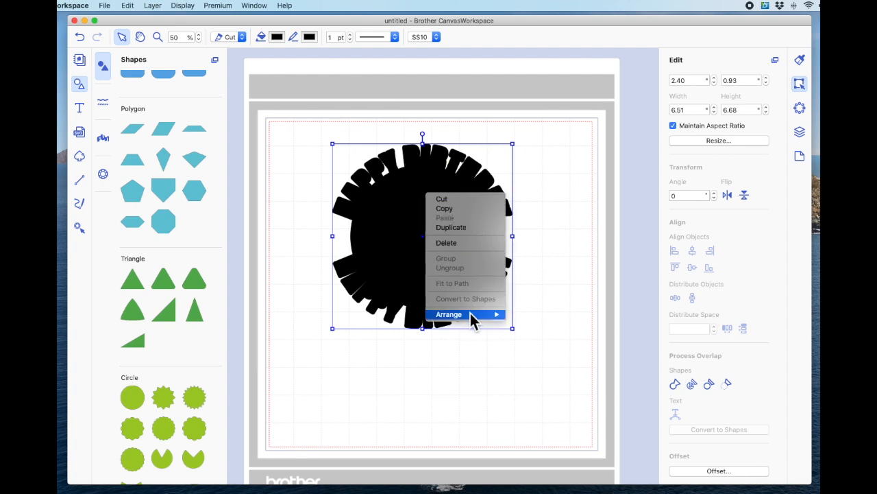
{"action": "mouse_move", "coordinate": [465, 317]}
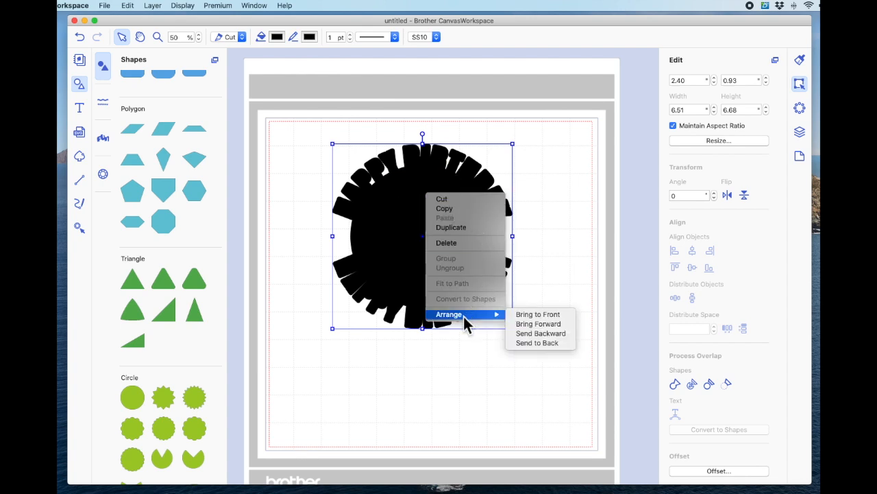
{"action": "left_click", "coordinate": [538, 342]}
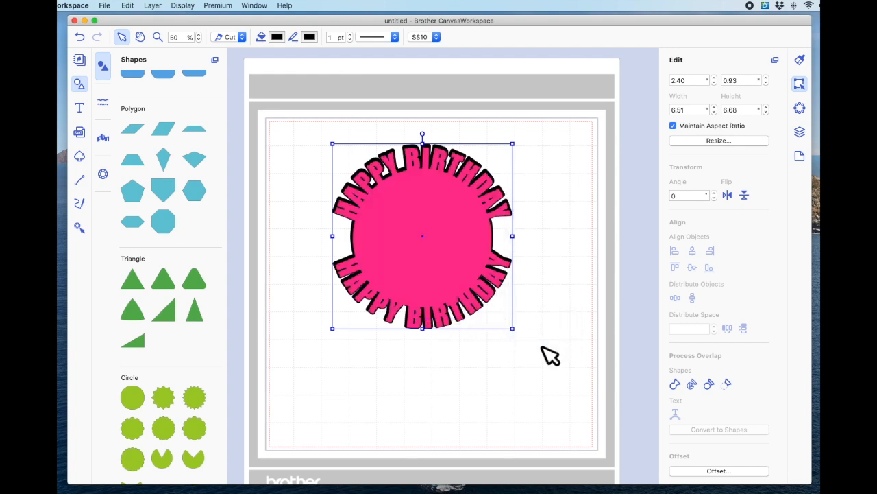
{"action": "left_click", "coordinate": [564, 364]}
Step: Align the pink design and the black offset shape to each other's centers both horizontally and vertically
{"action": "left_click_drag", "start_coordinate": [554, 357], "coordinate": [456, 261]}
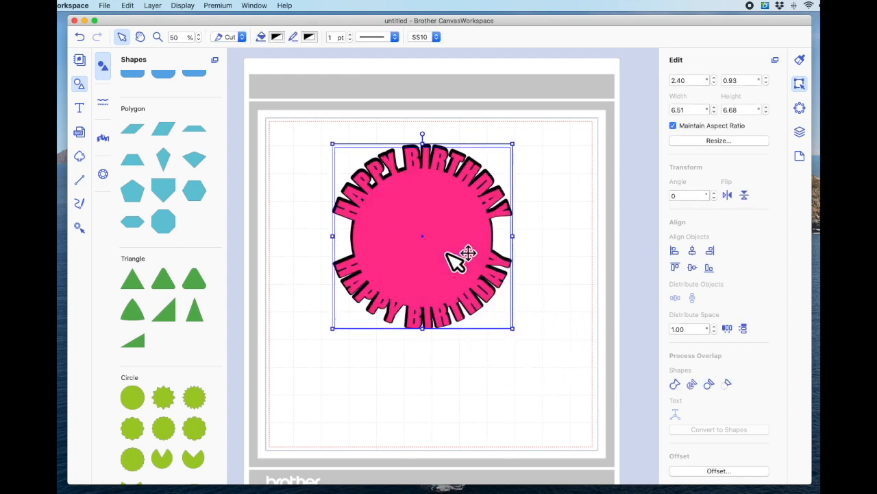
{"action": "left_click", "coordinate": [696, 251]}
{"action": "left_click", "coordinate": [693, 268]}
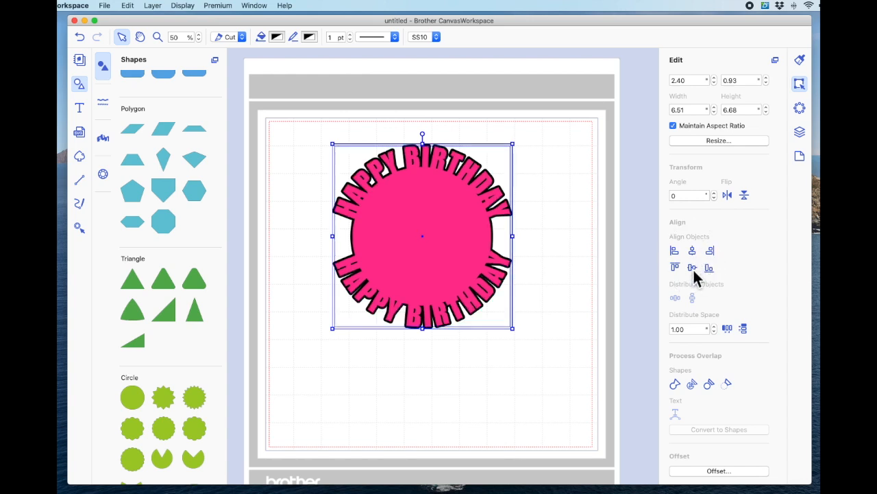
{"action": "left_click", "coordinate": [554, 281]}
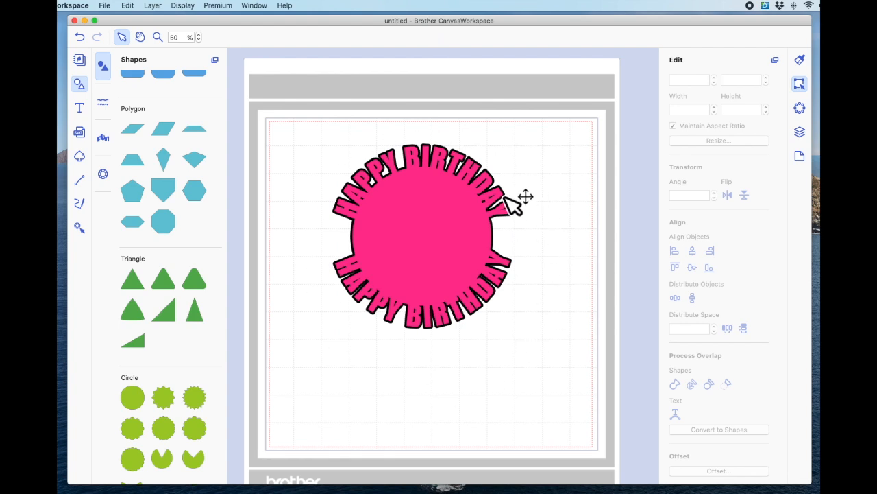
Step: Separate the two layers on the mat, placing the black shape at the mat's upper left and the pink design at its lower right
{"action": "scroll", "coordinate": [549, 214], "scroll_direction": "right", "scroll_amount": 1}
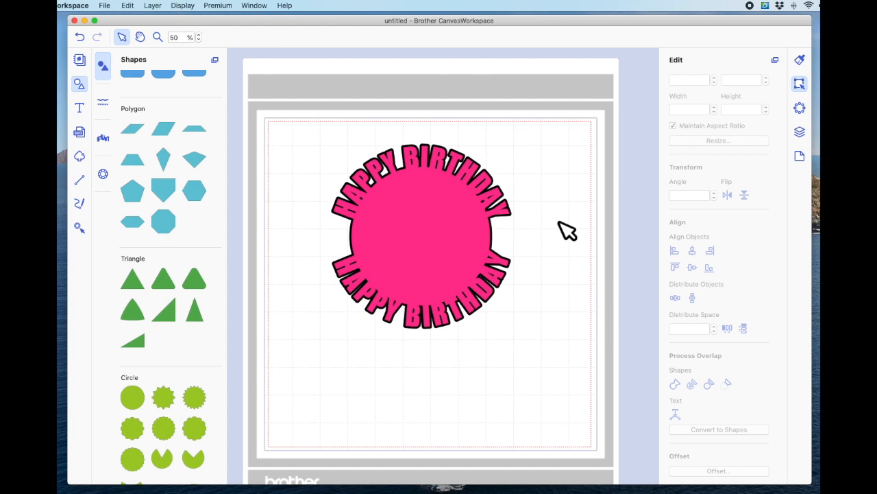
{"action": "left_click_drag", "start_coordinate": [425, 215], "coordinate": [343, 205]}
{"action": "left_click_drag", "start_coordinate": [492, 226], "coordinate": [492, 317]}
{"action": "left_click", "coordinate": [530, 168]}
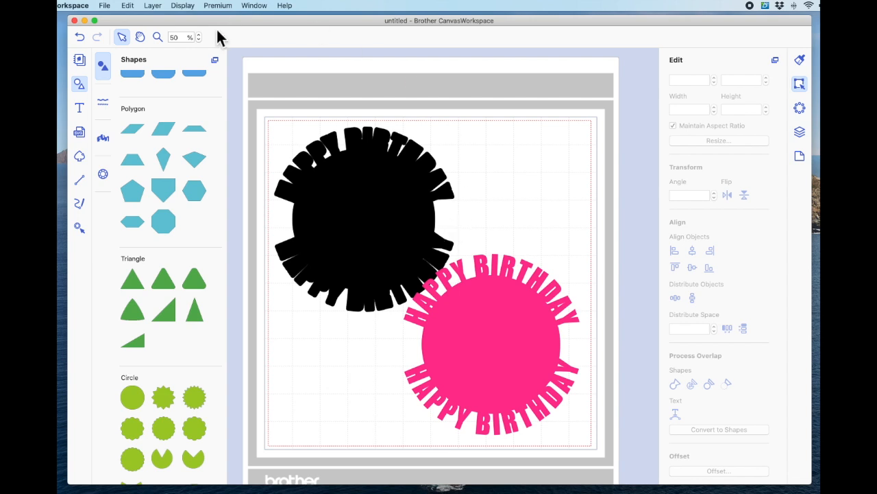
{"action": "left_click", "coordinate": [107, 6]}
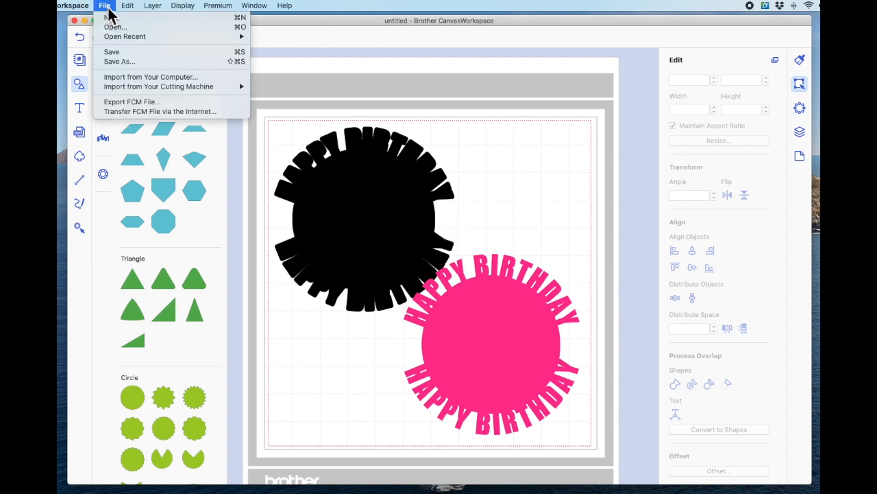
{"action": "left_click", "coordinate": [122, 61]}
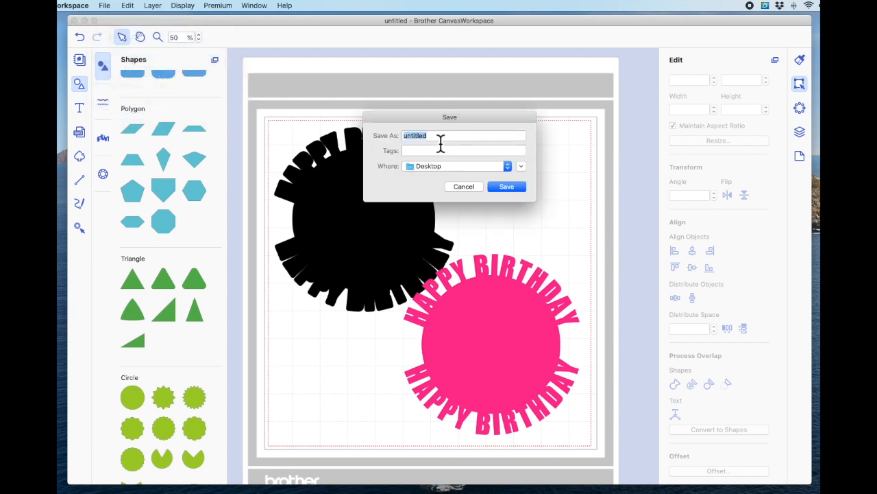
{"action": "left_click", "coordinate": [507, 187]}
{"action": "left_click", "coordinate": [478, 189]}
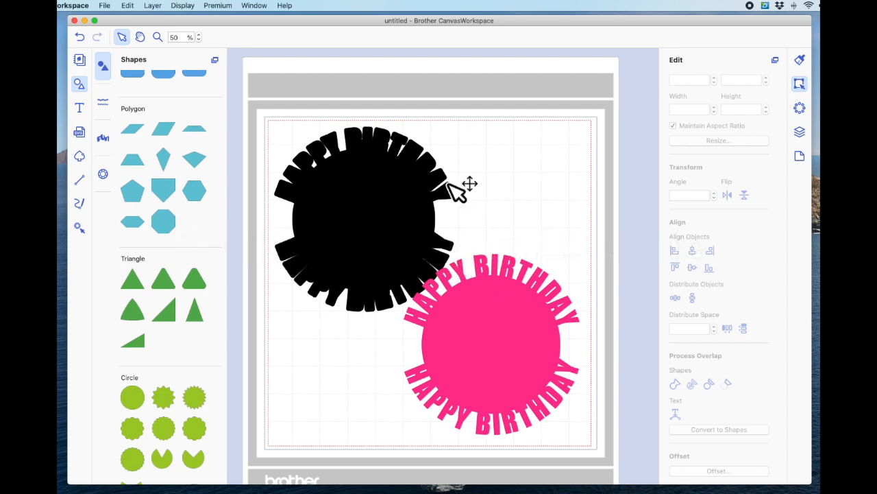
{"action": "left_click", "coordinate": [108, 7]}
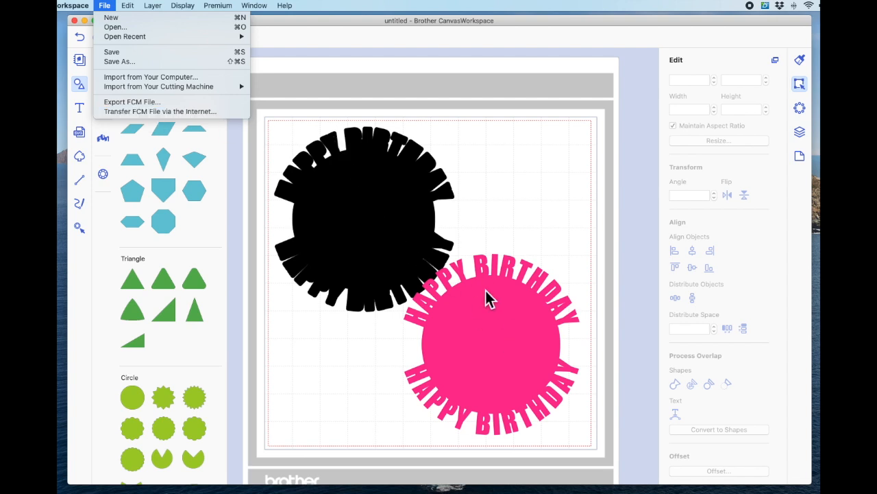
{"action": "left_click", "coordinate": [497, 187]}
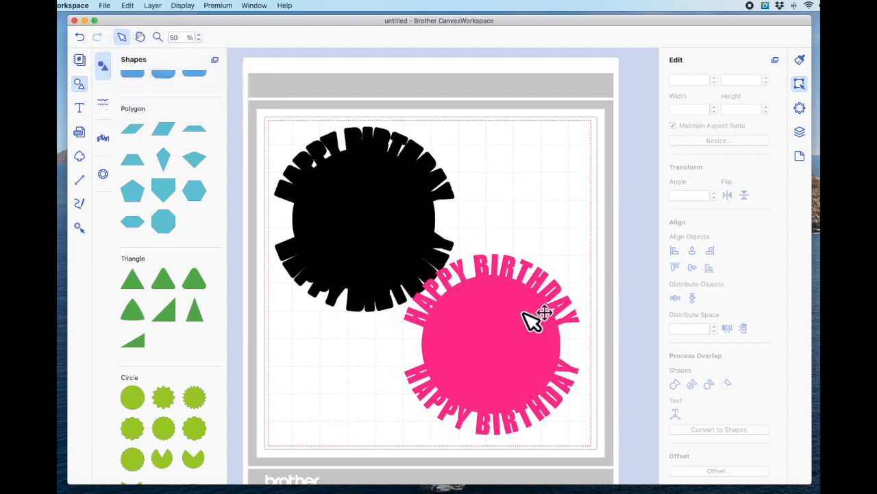